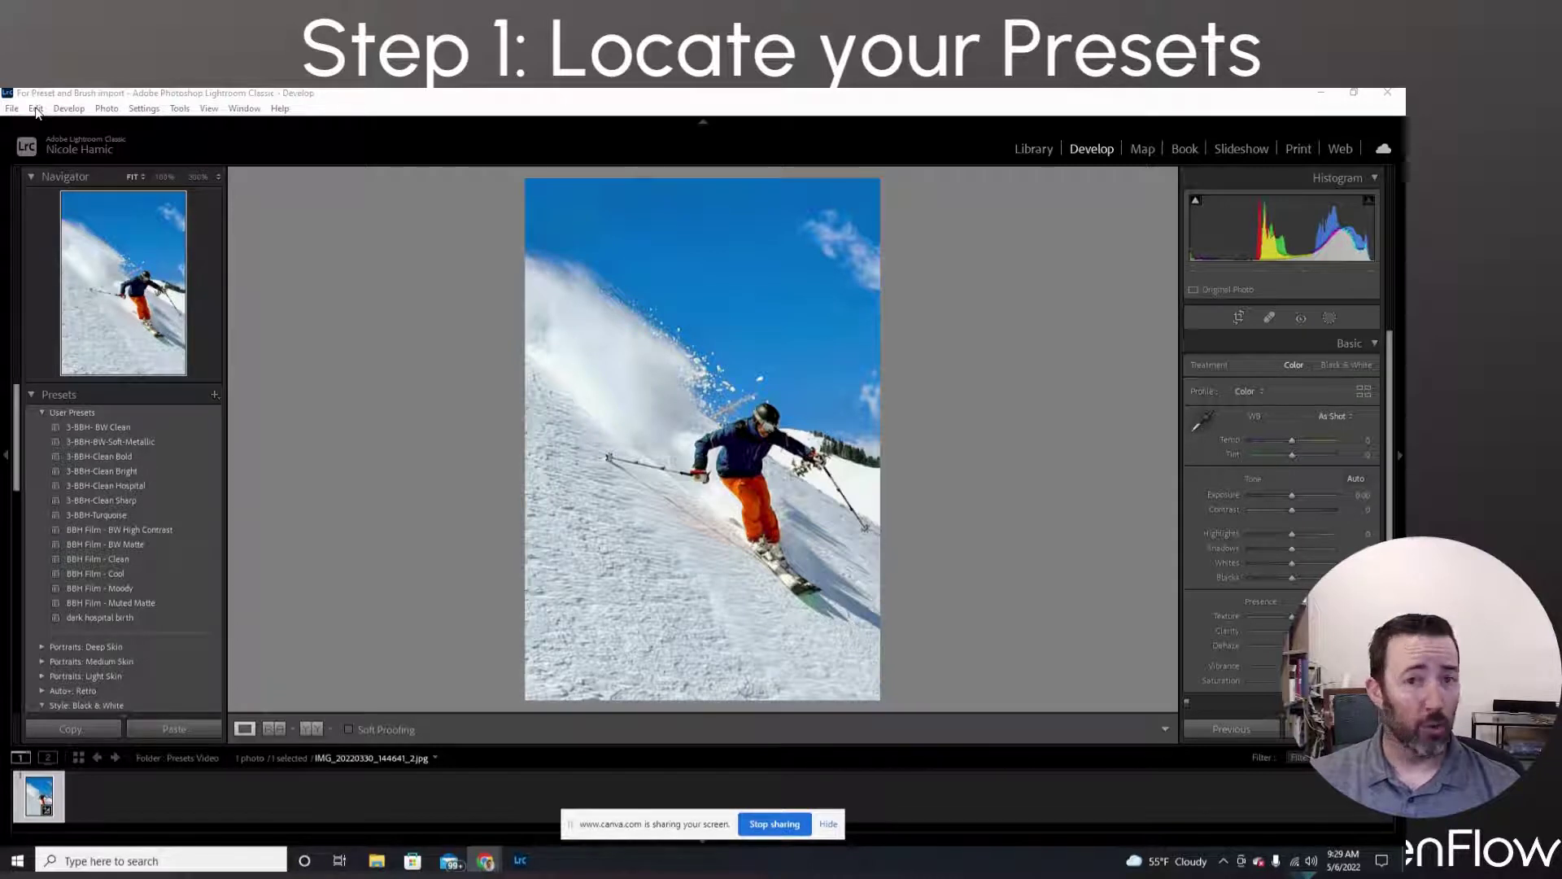
# From the Preferences Presets tab, show the CameraRaw develop presets folder in File Explorer
pyautogui.click(35, 111)
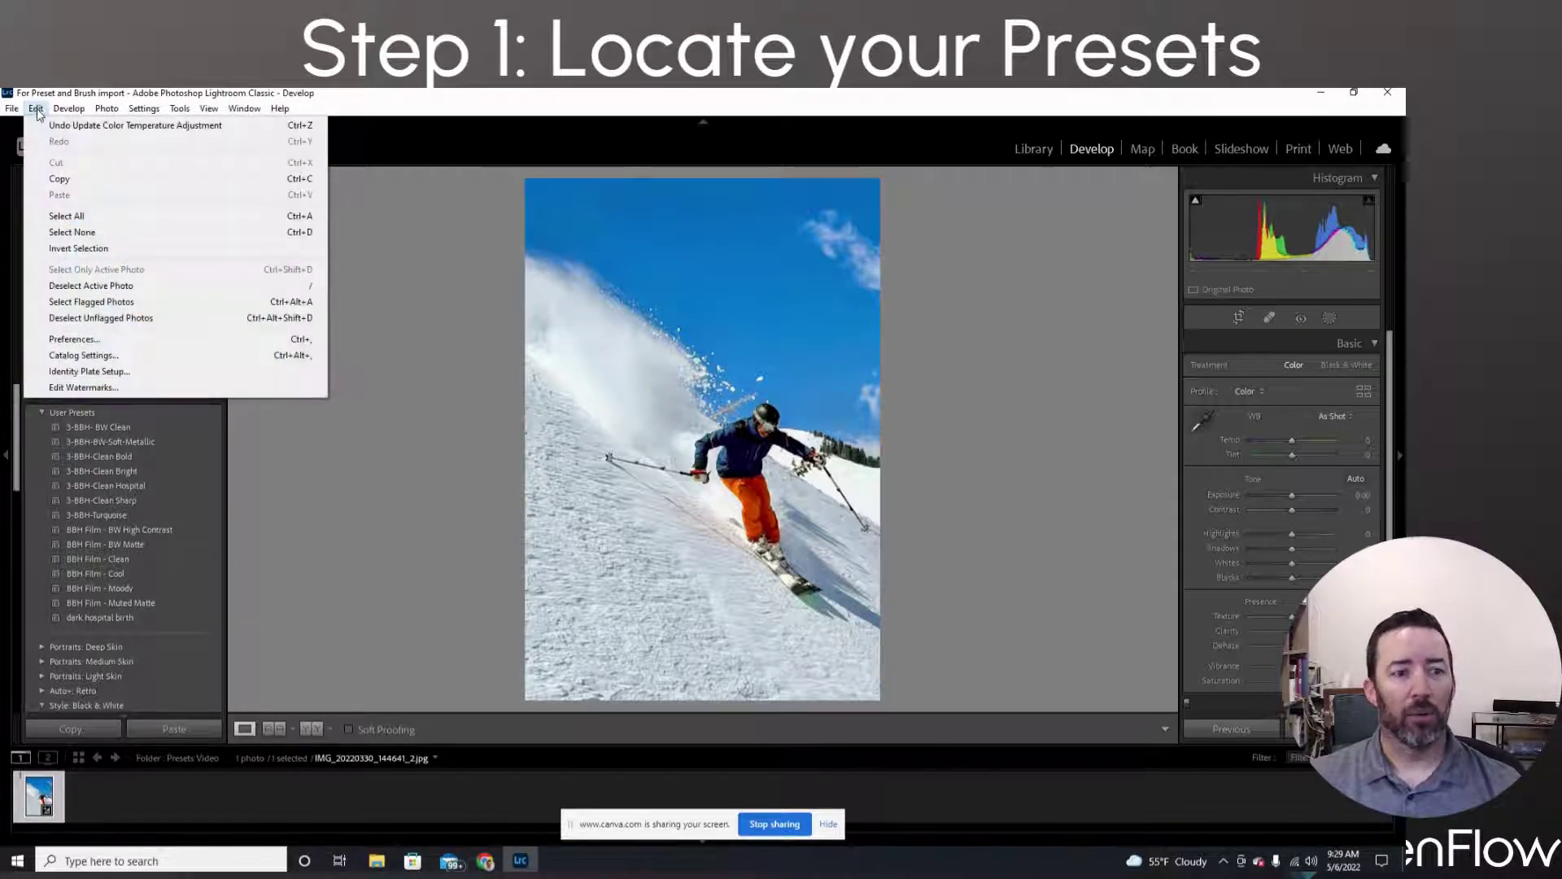
pyautogui.click(69, 340)
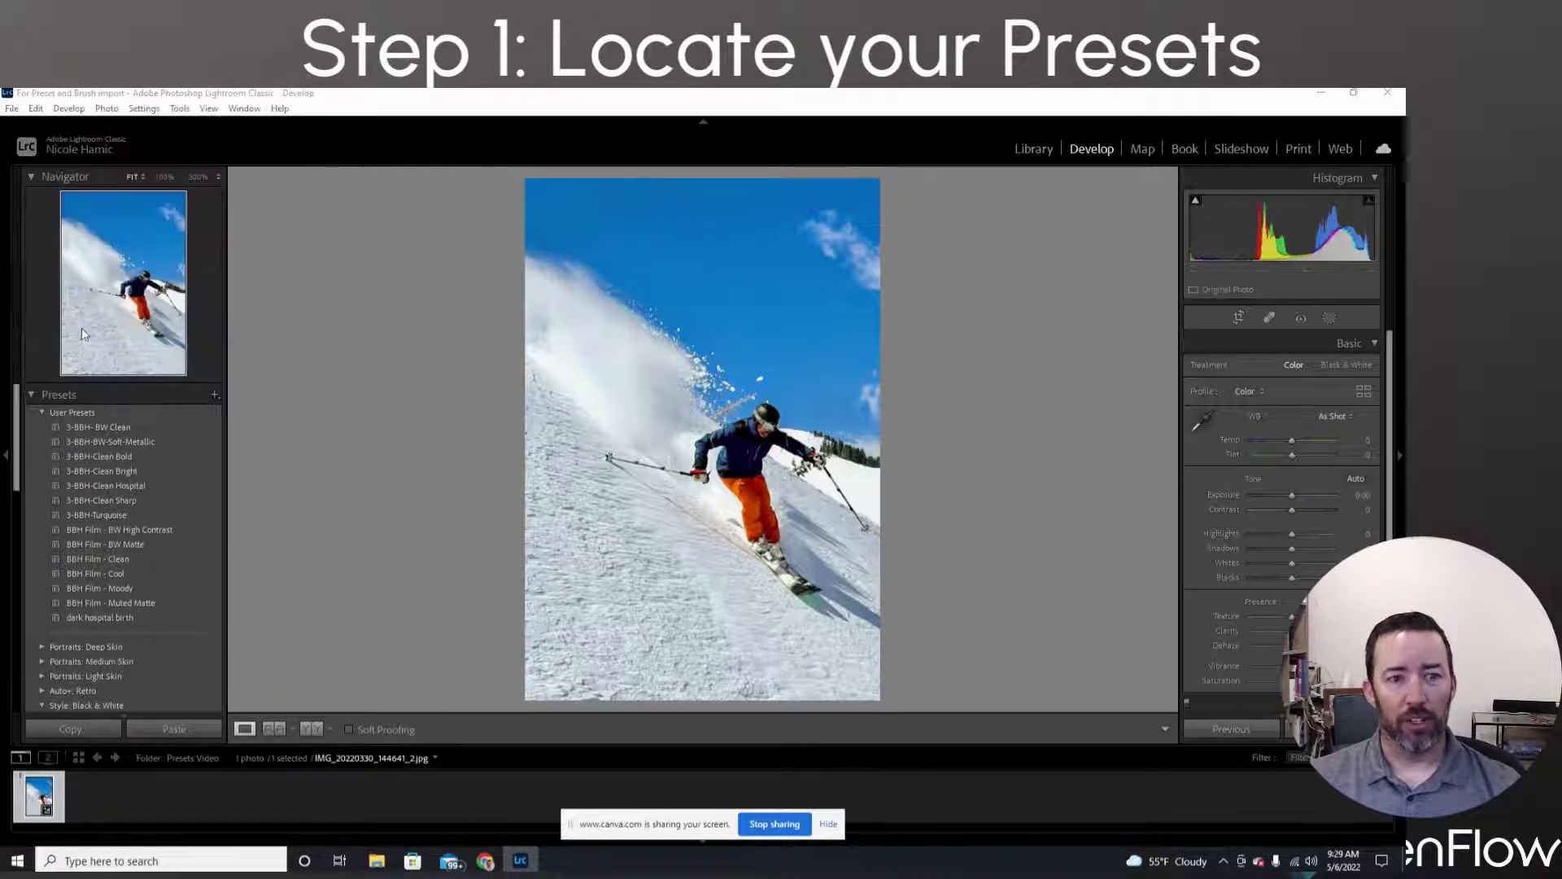
pyautogui.click(465, 202)
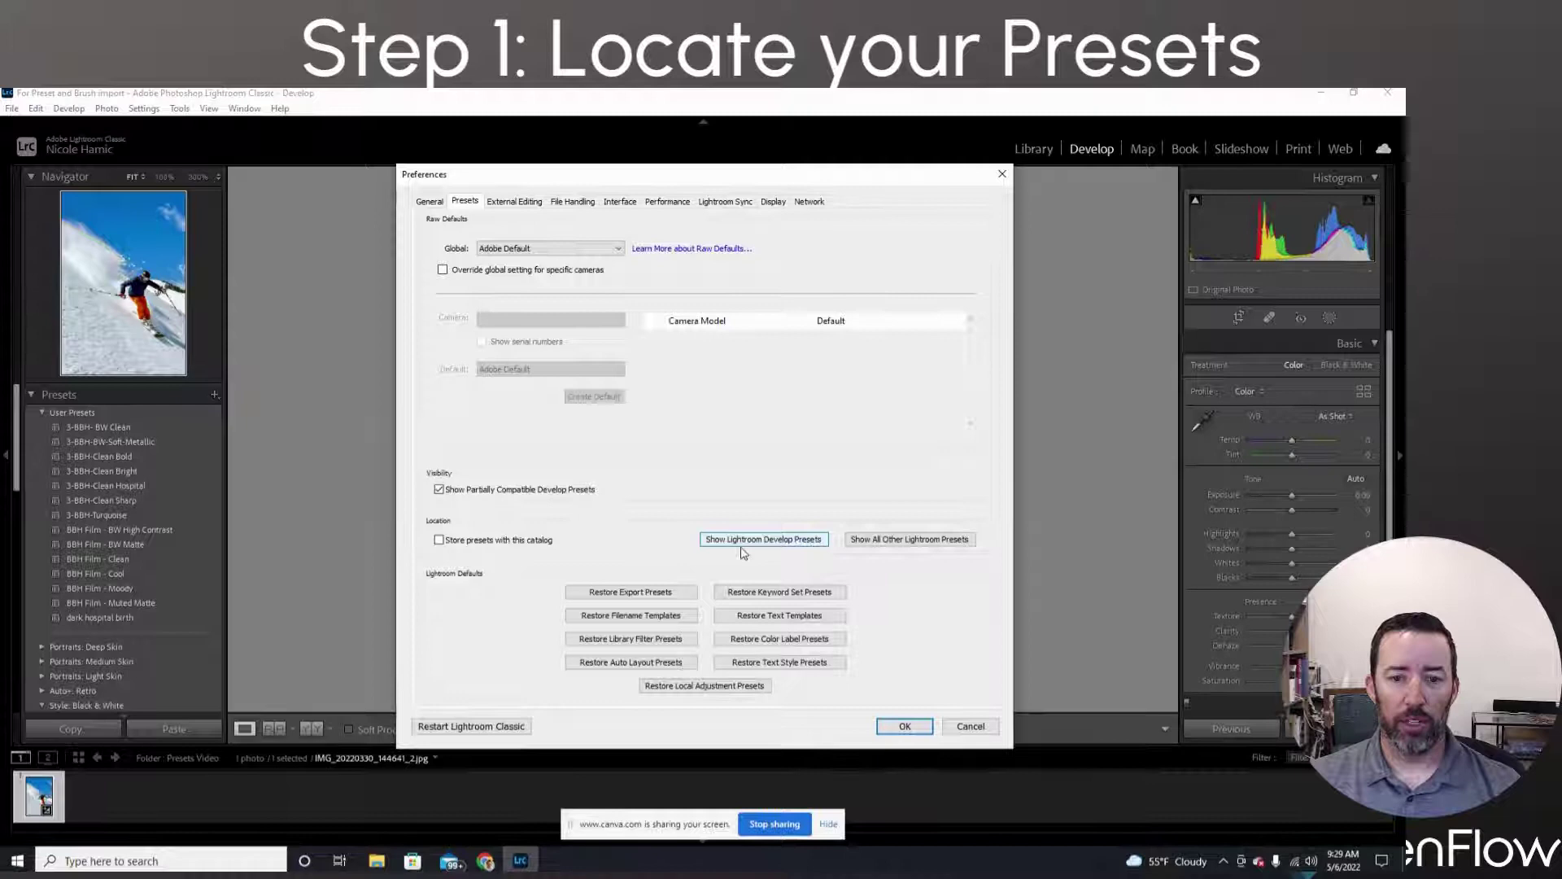
pyautogui.click(769, 540)
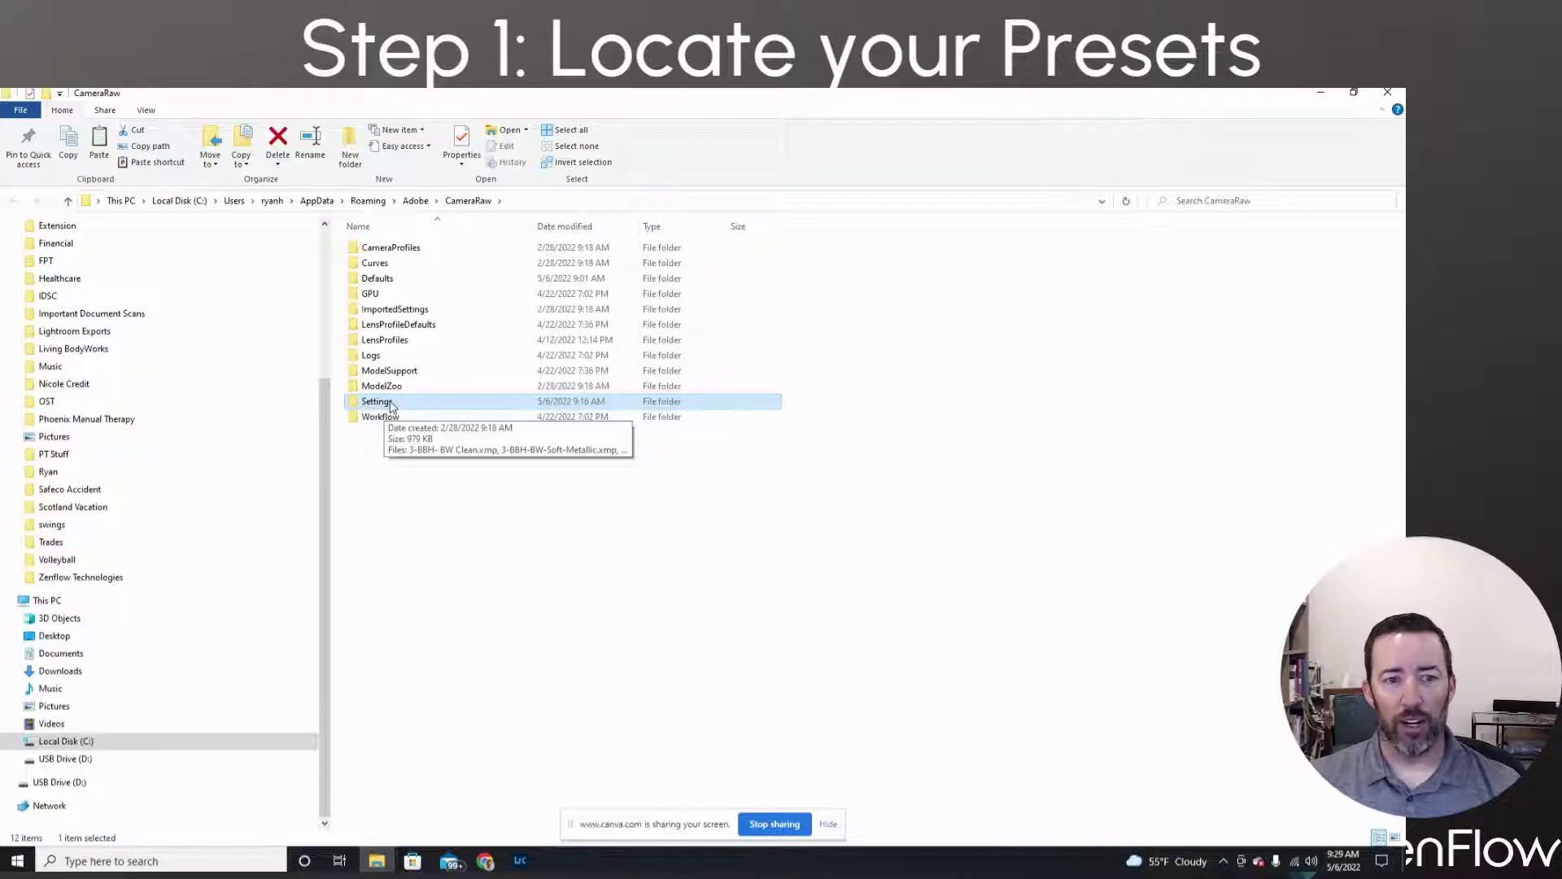
# Select and copy all 17 preset files in the Settings folder, then switch to USB Drive (D:)
pyautogui.doubleClick(392, 405)
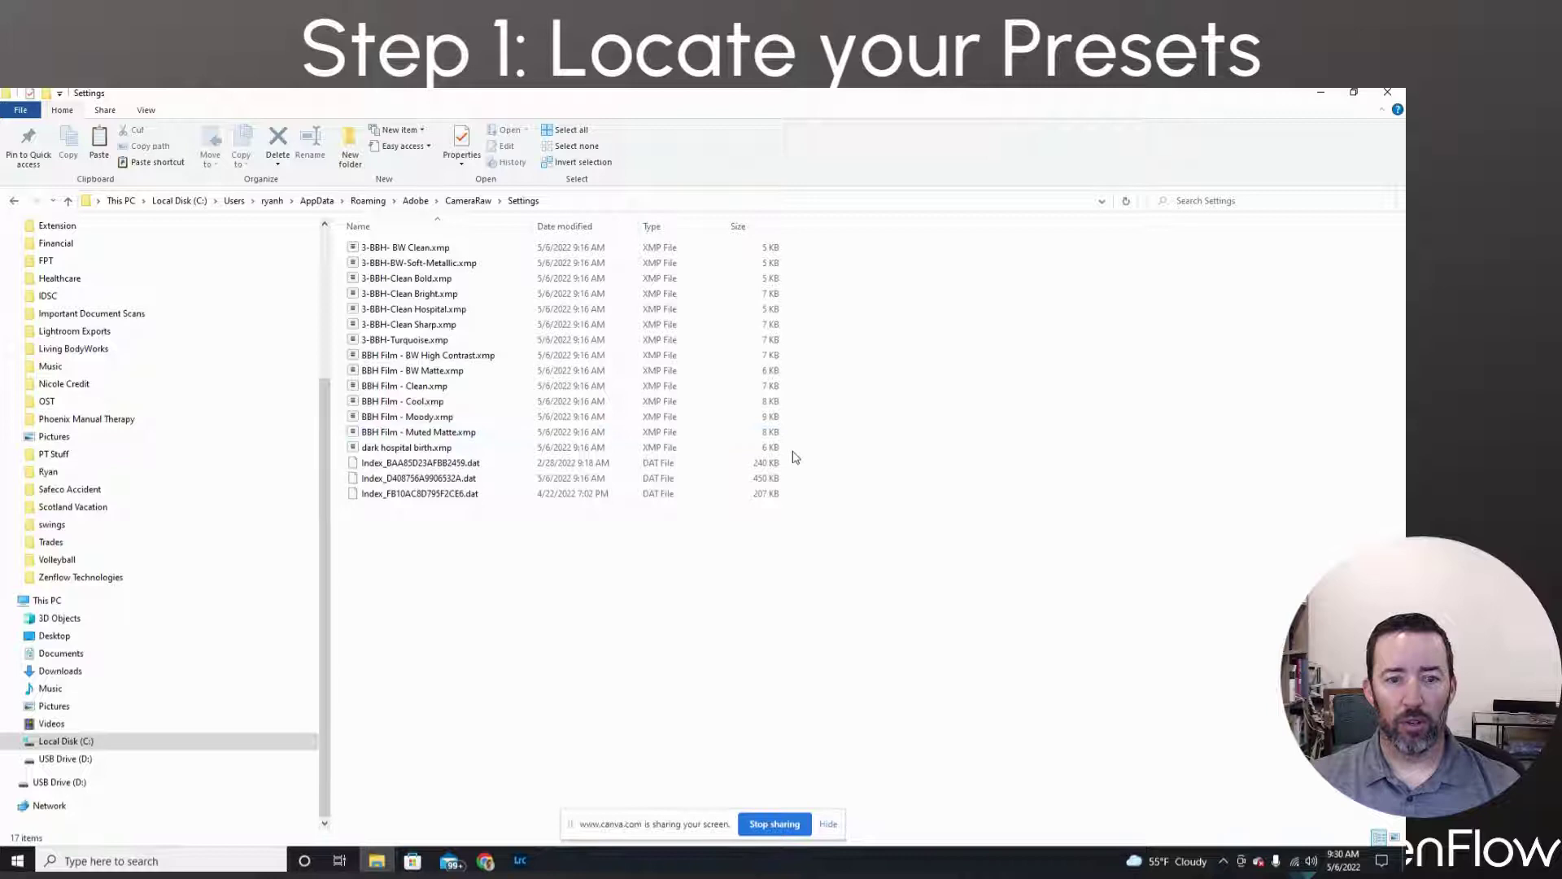
pyautogui.moveTo(795, 453); pyautogui.dragTo(392, 262)
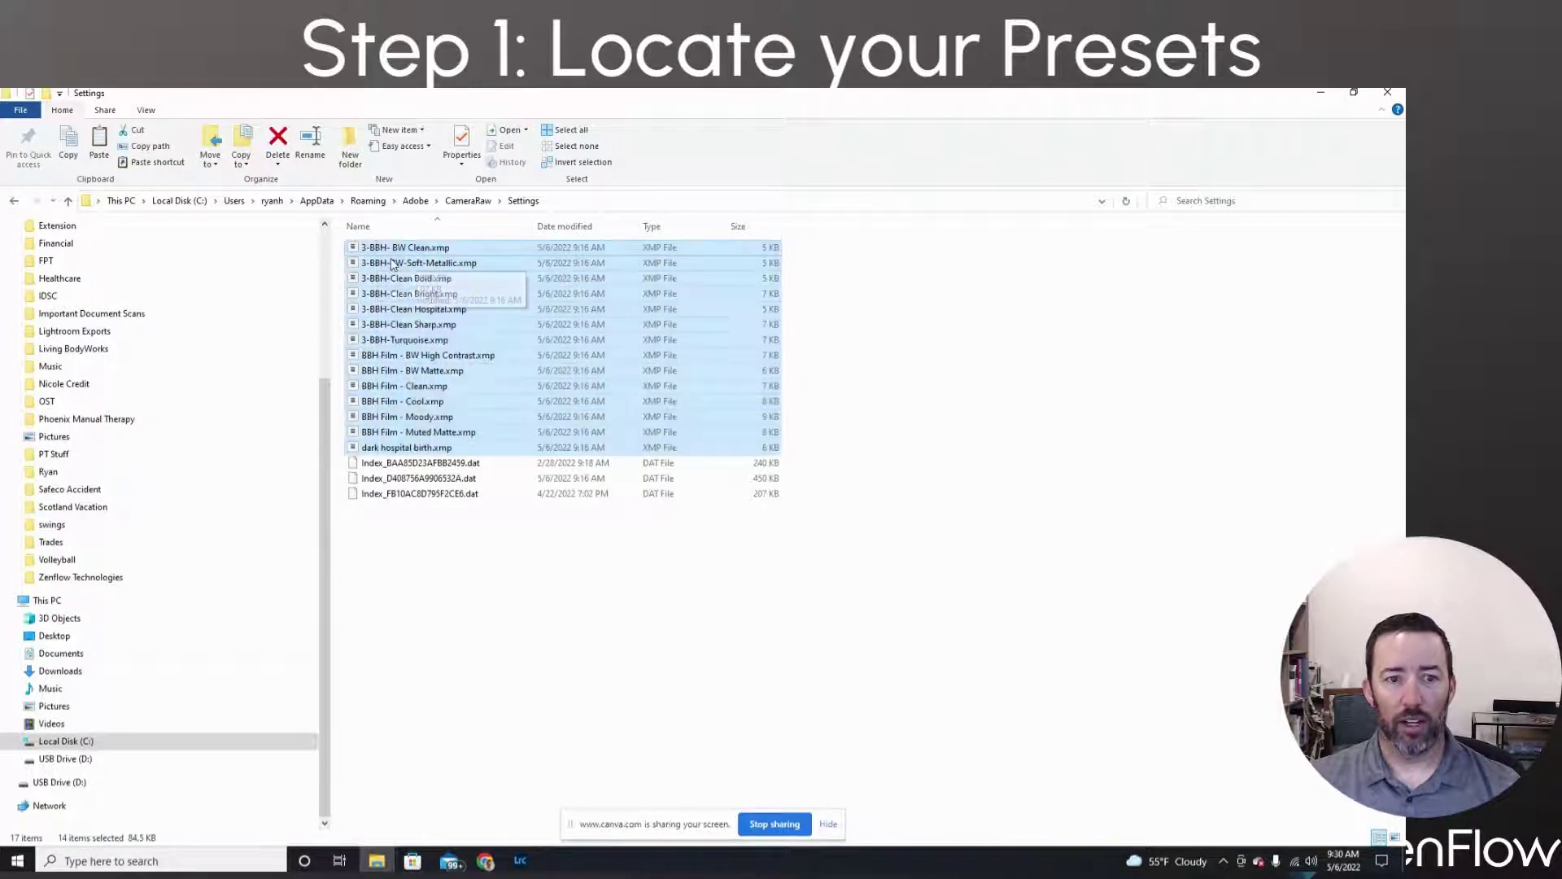
pyautogui.click(819, 453)
pyautogui.hotkey('ctrl', 'a')
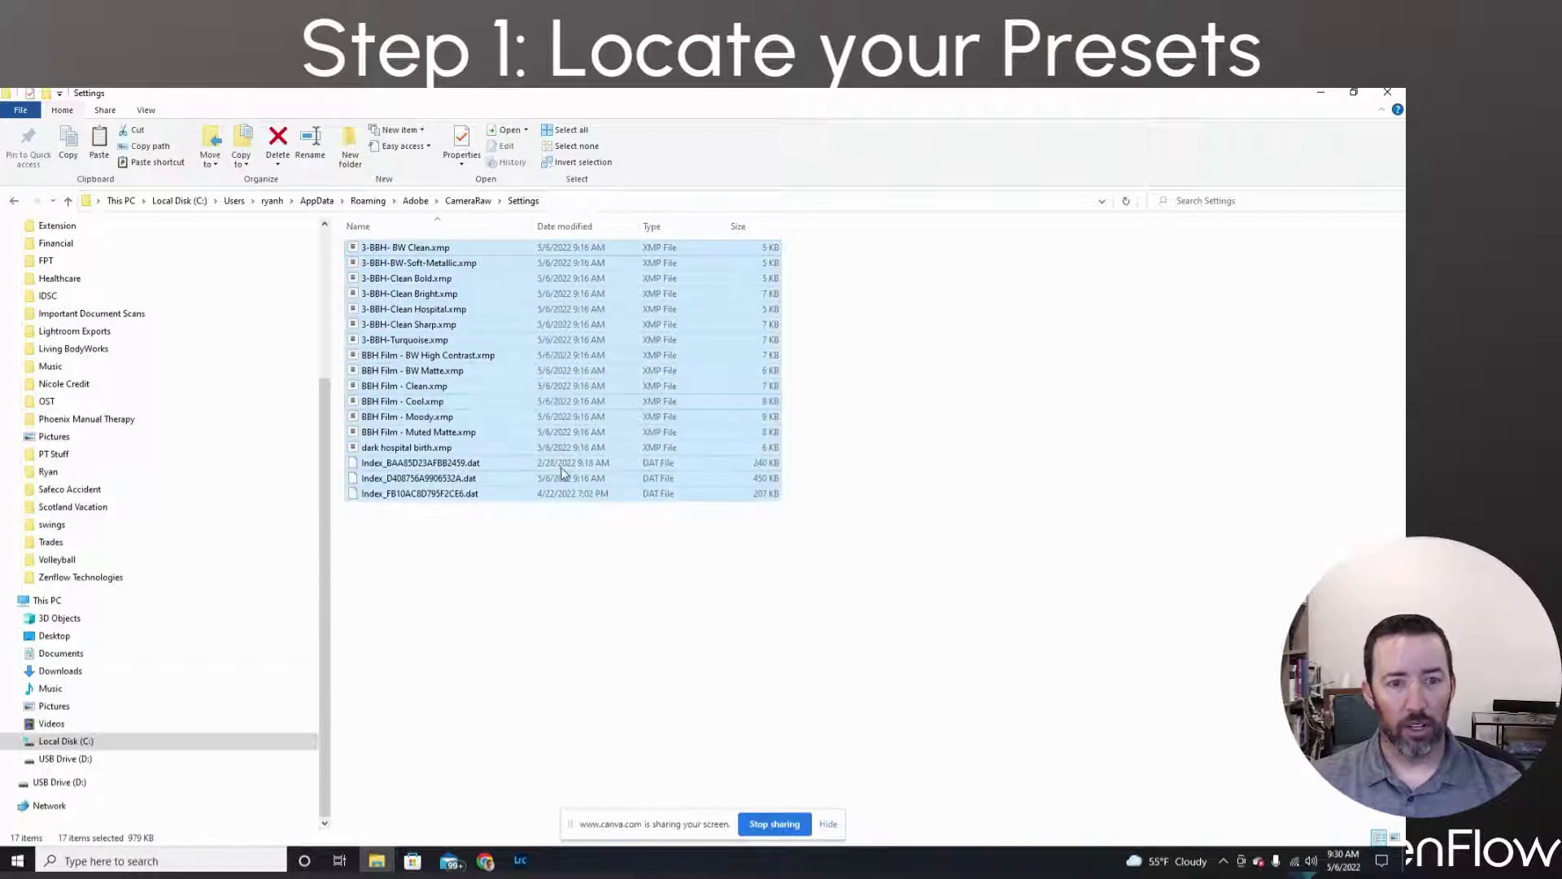
pyautogui.click(69, 762)
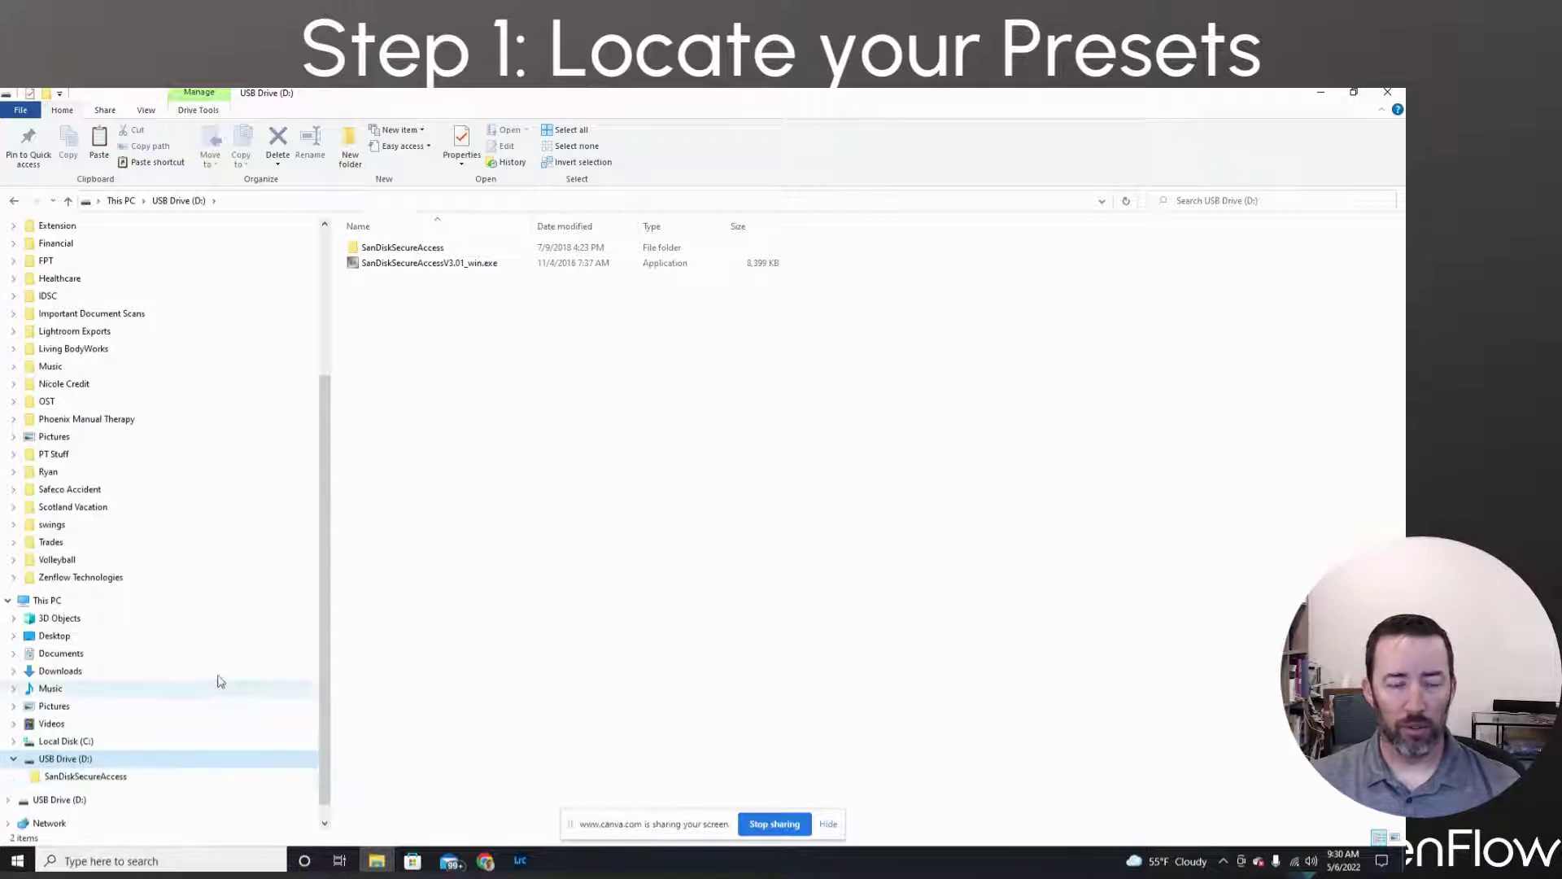
# Make a new folder named 'User Presets' on USB Drive (D:) and paste the 17 copied files into it
pyautogui.rightClick(383, 299)
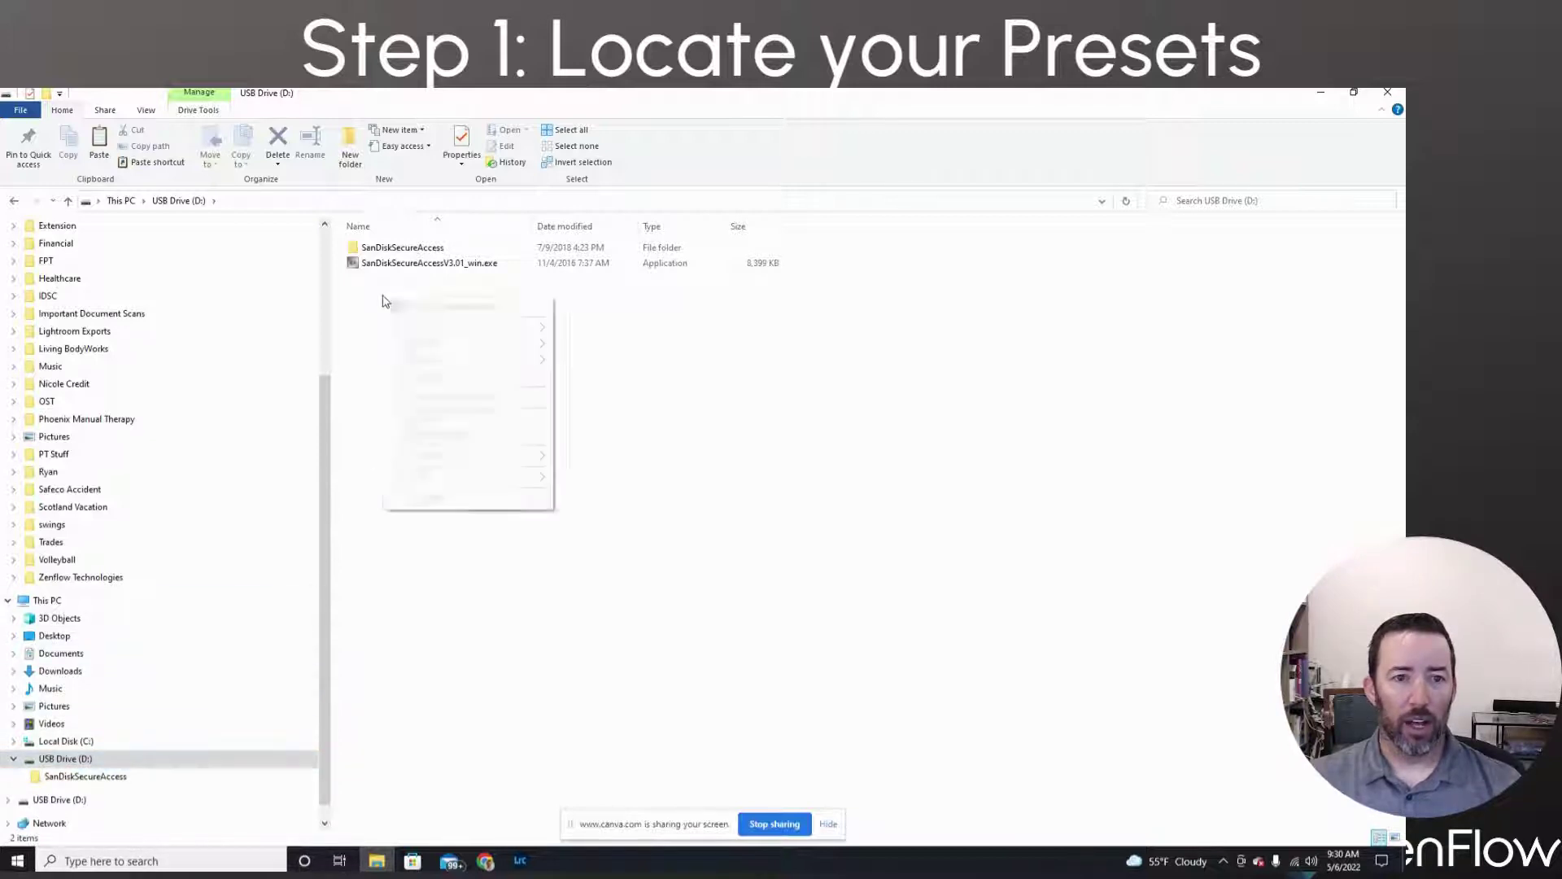
pyautogui.rightClick(371, 295)
pyautogui.rightClick(369, 293)
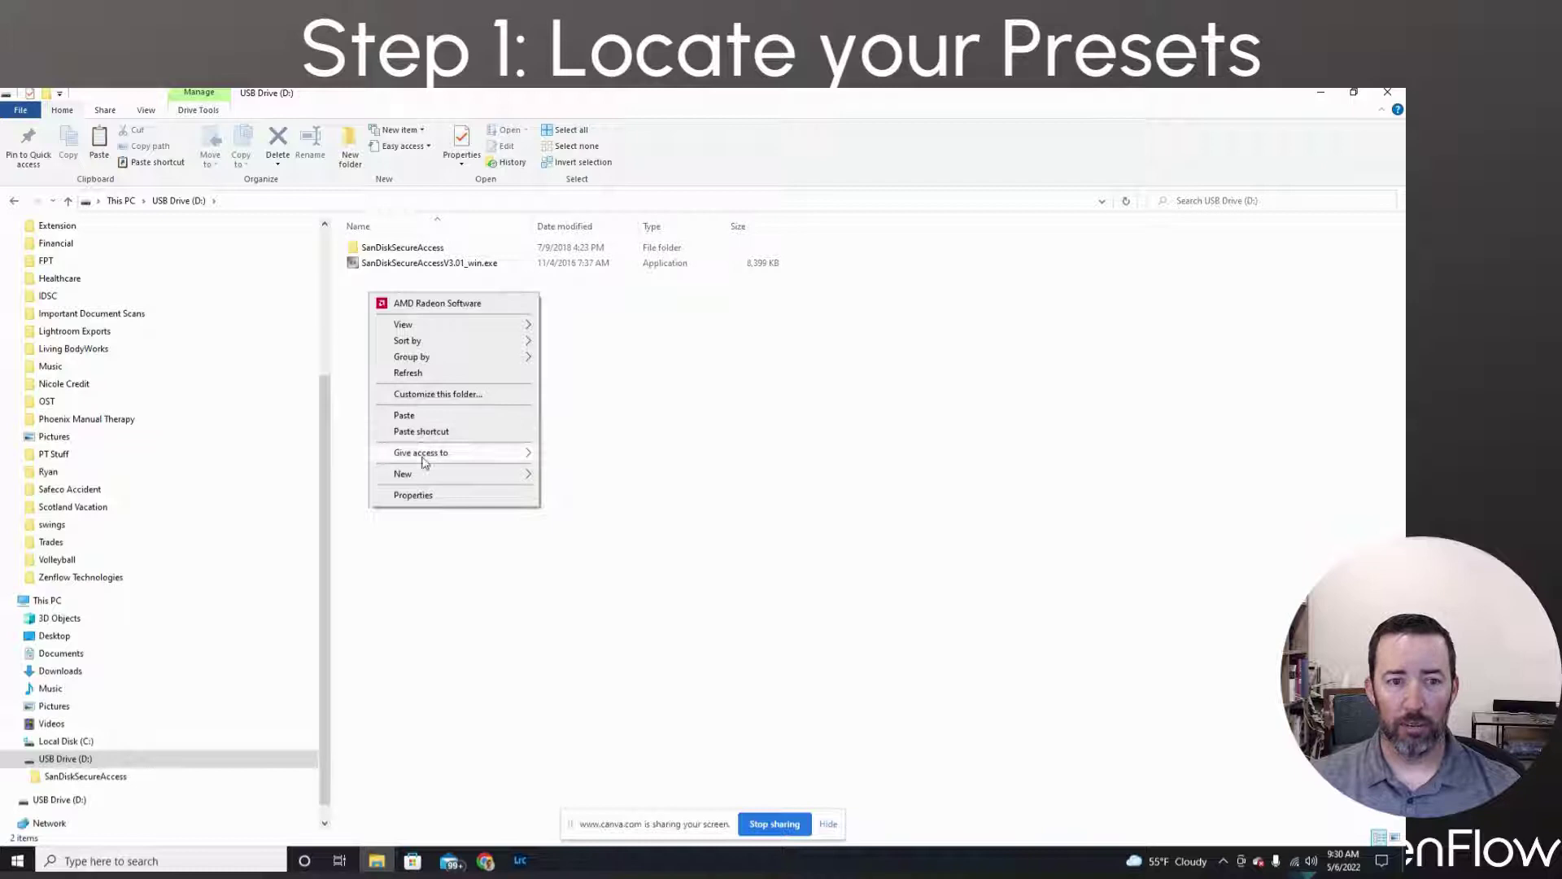
pyautogui.moveTo(423, 480)
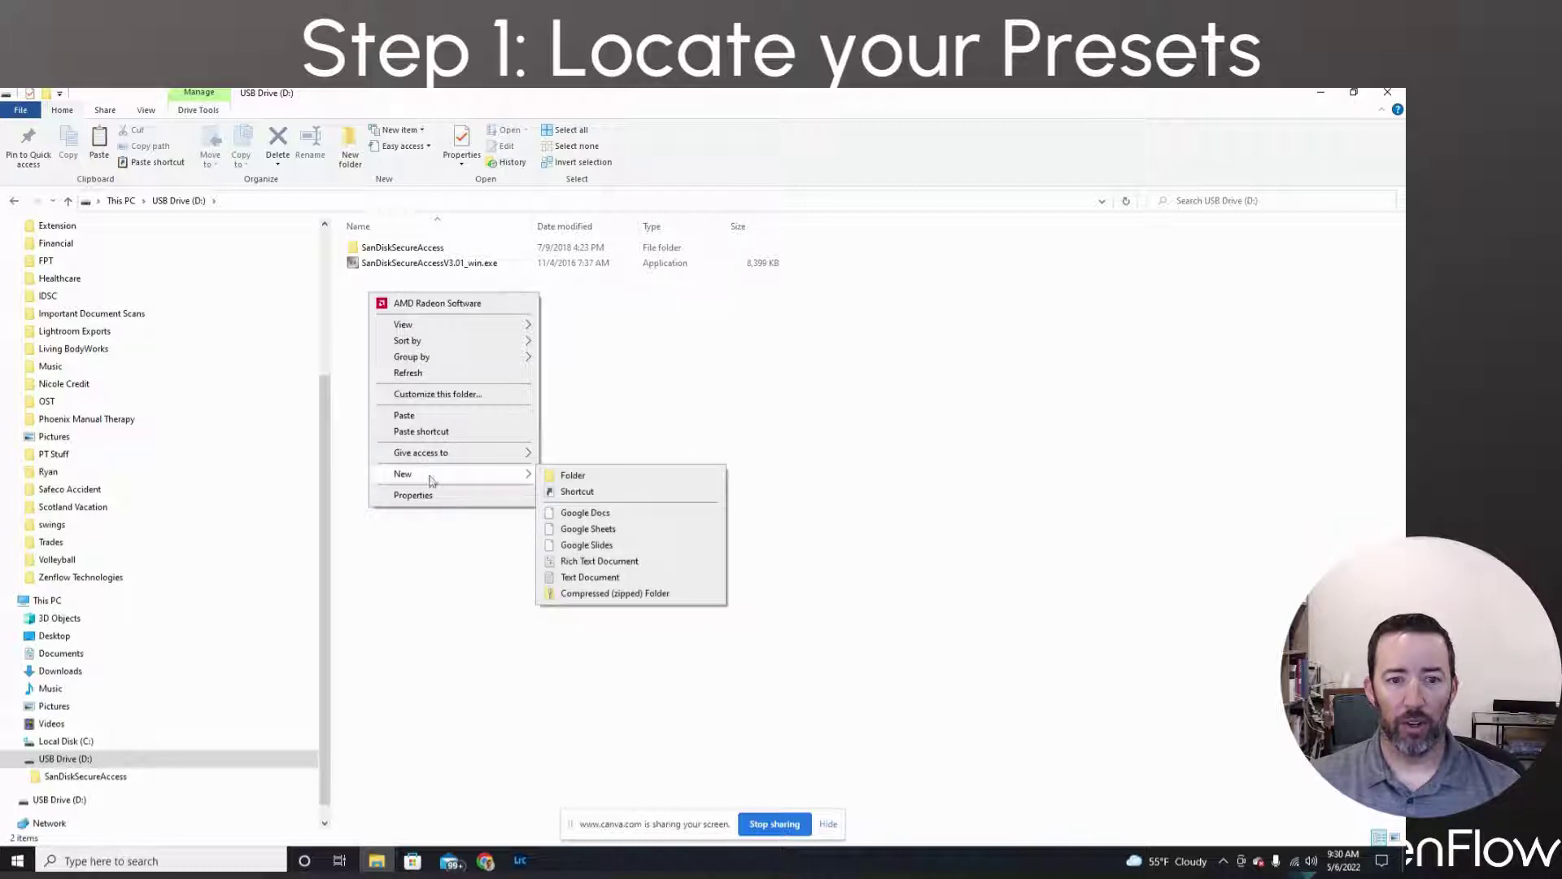
pyautogui.click(587, 478)
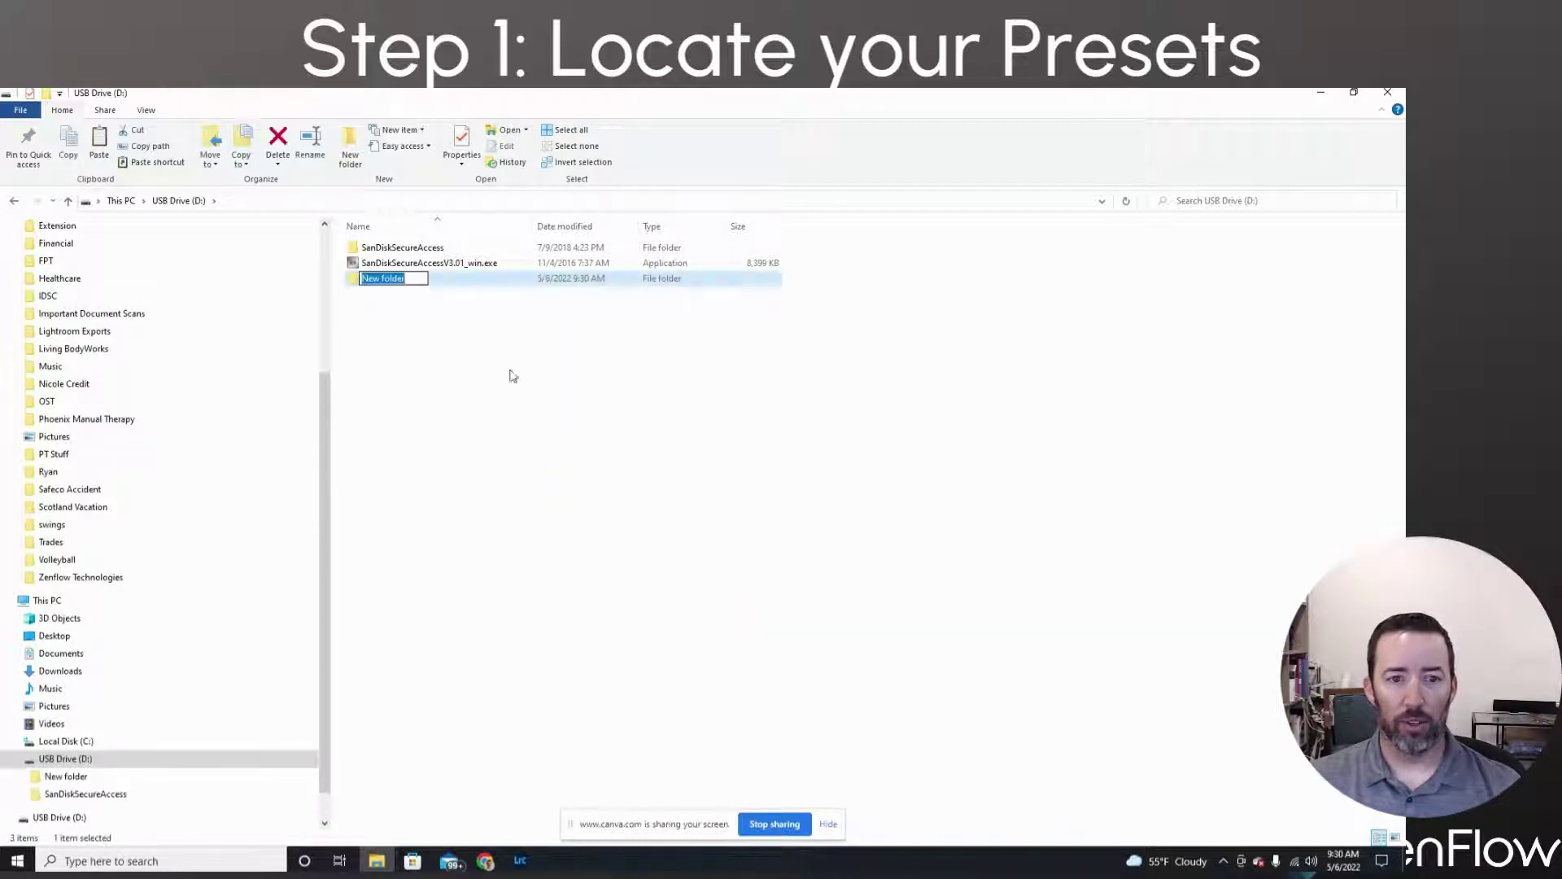
pyautogui.press('BackSpace')
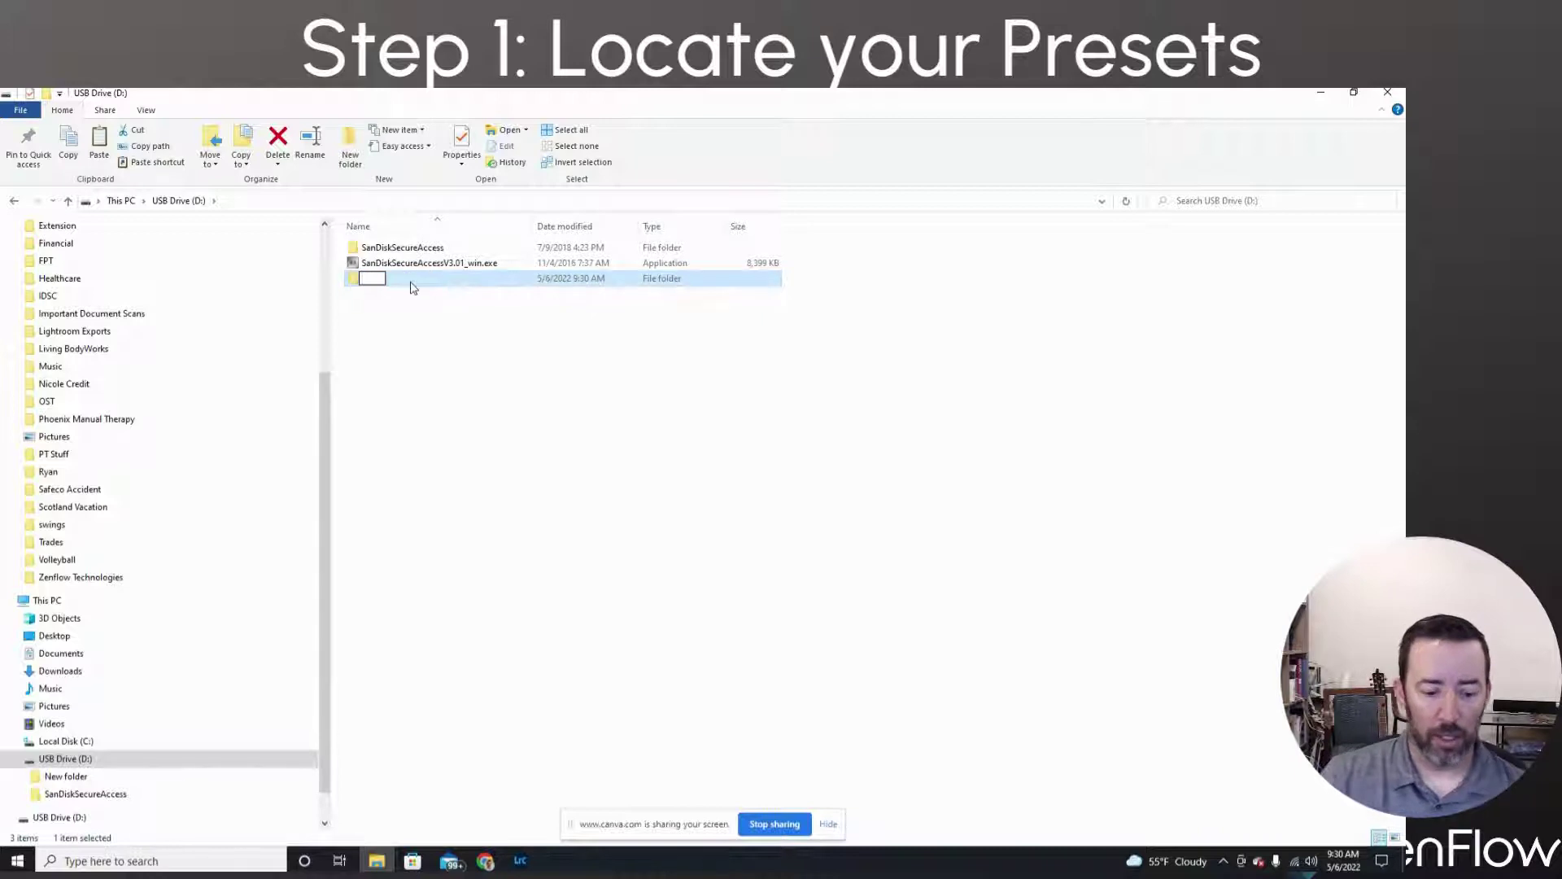
pyautogui.write('User Pres')
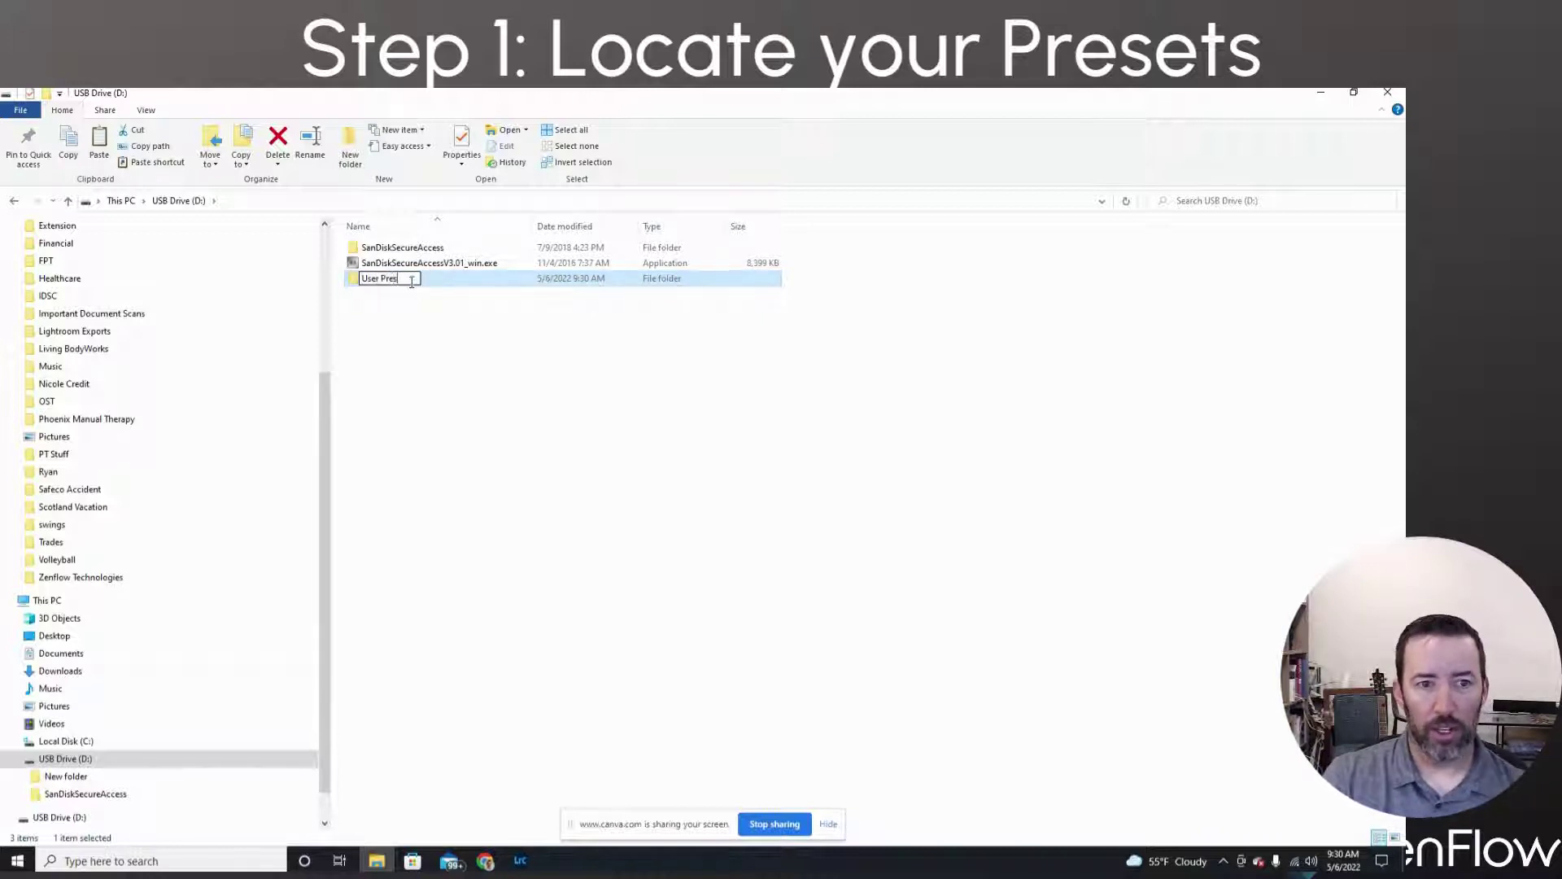
pyautogui.write('ets')
pyautogui.click(460, 383)
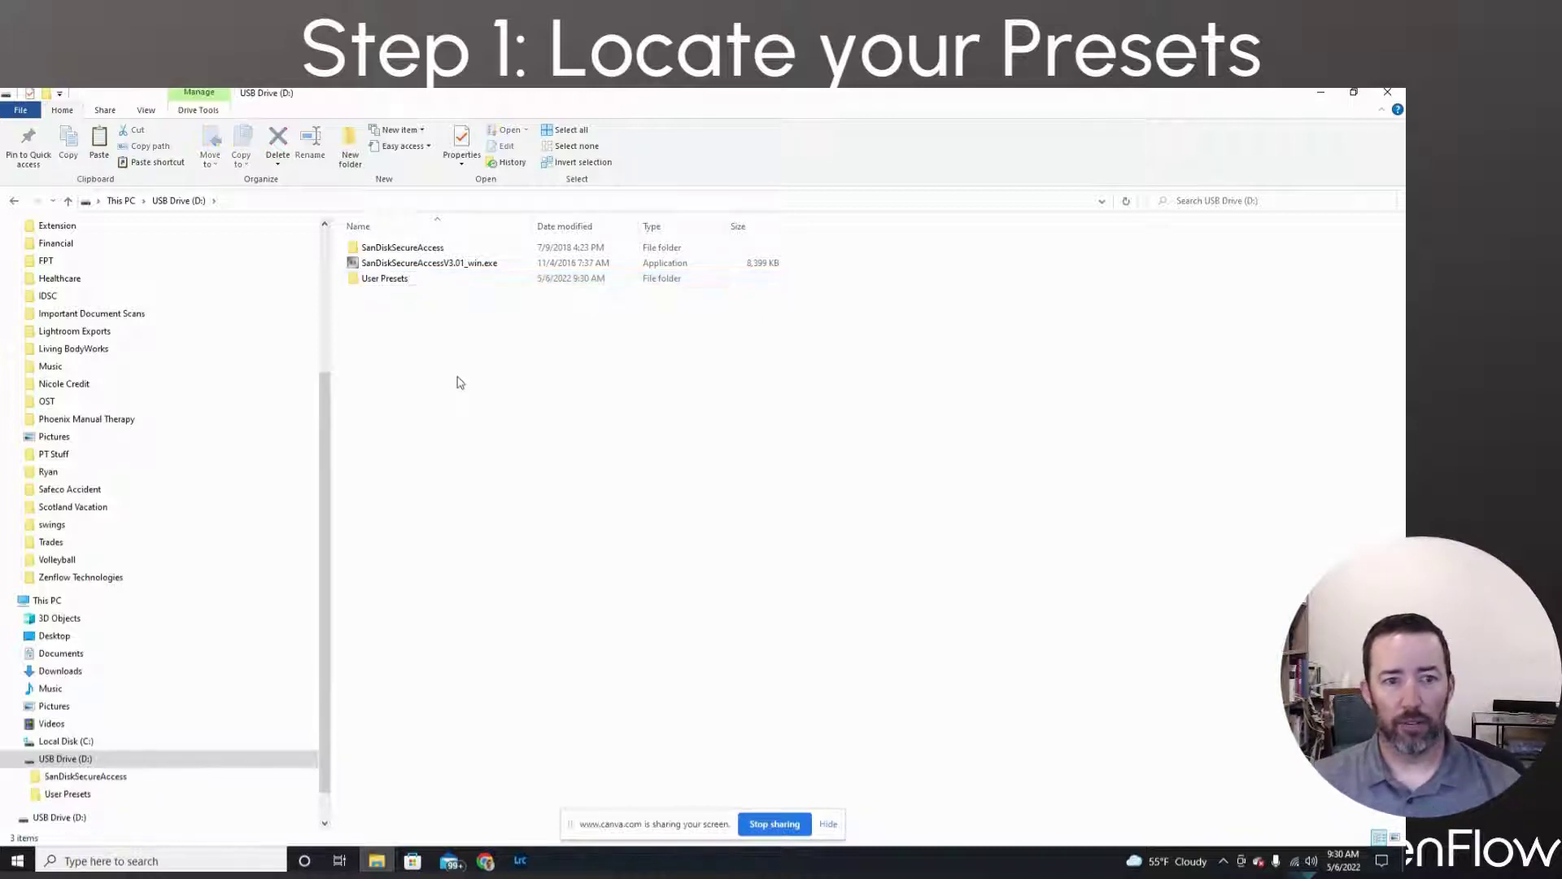
pyautogui.doubleClick(389, 279)
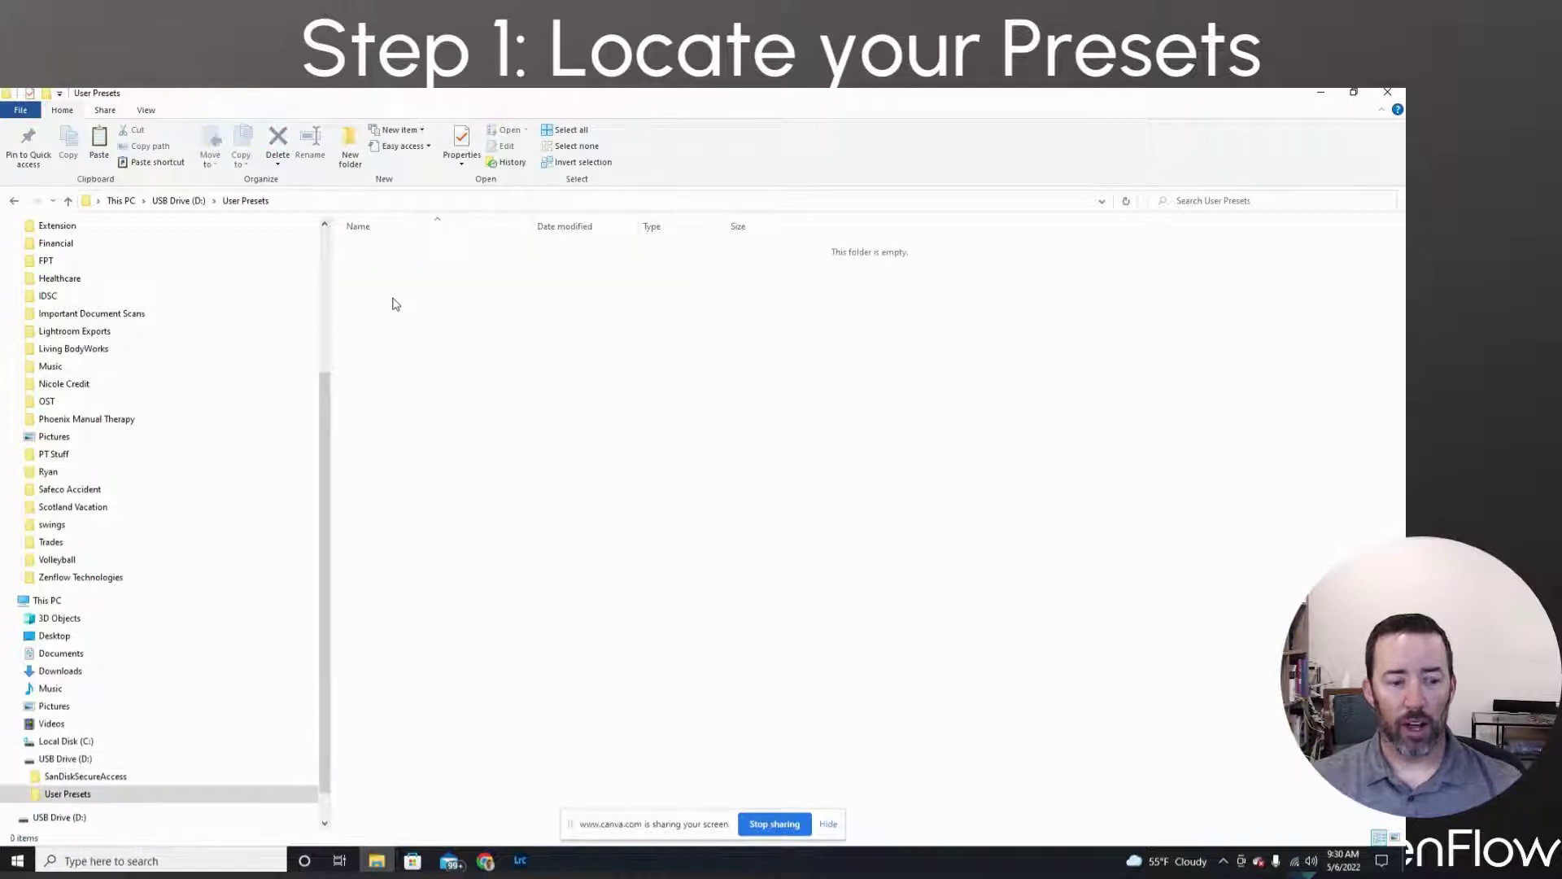
pyautogui.hotkey('ctrl', 'v')
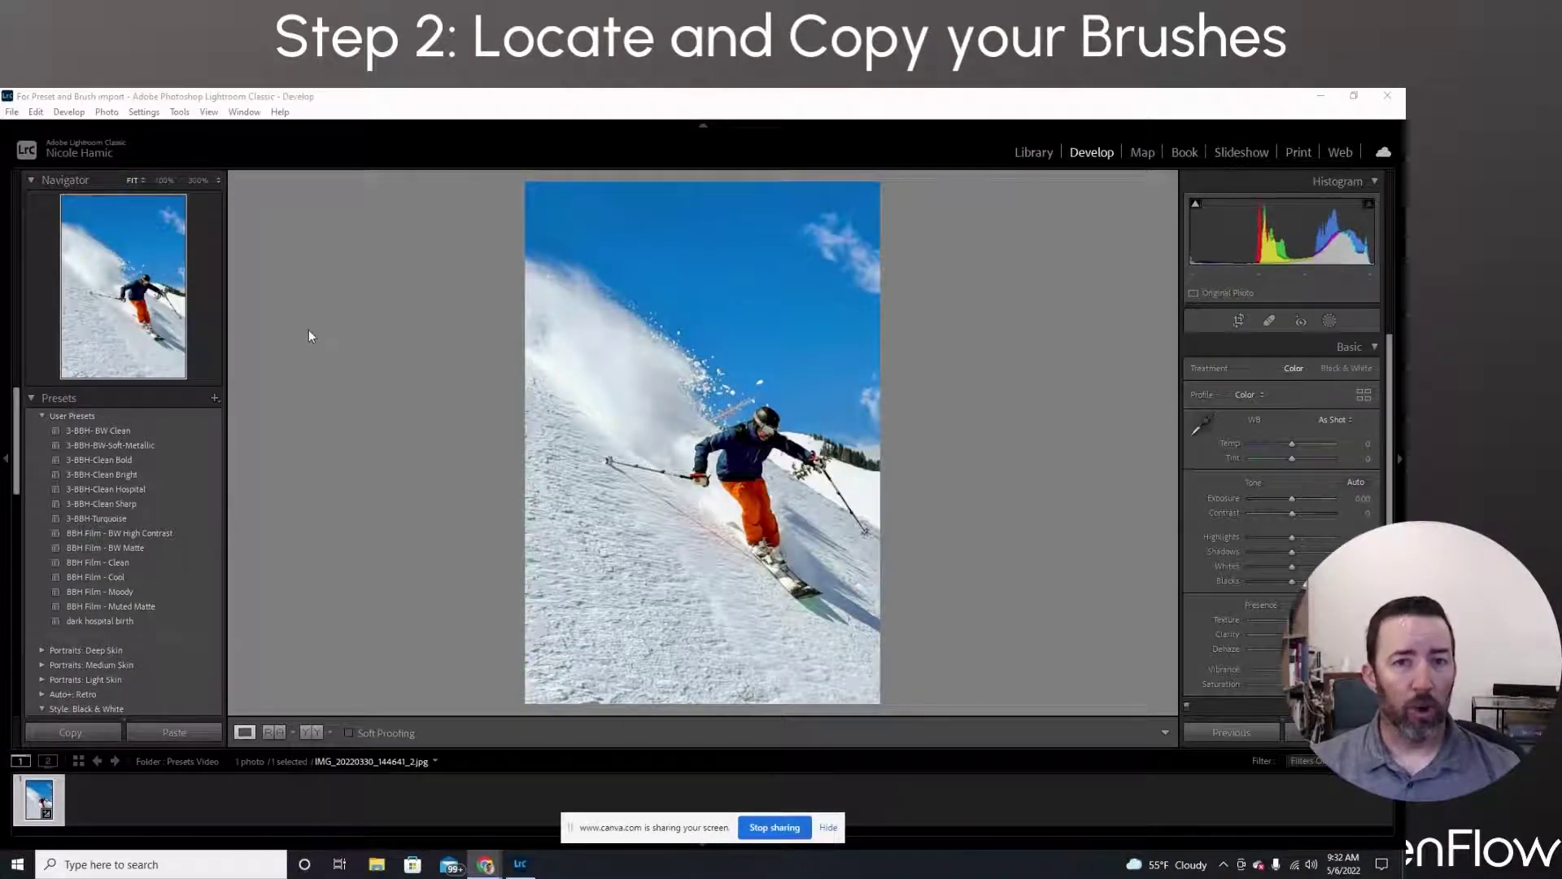
# From the Preferences Presets tab, show the Adobe folder holding all other Lightroom presets
pyautogui.click(36, 113)
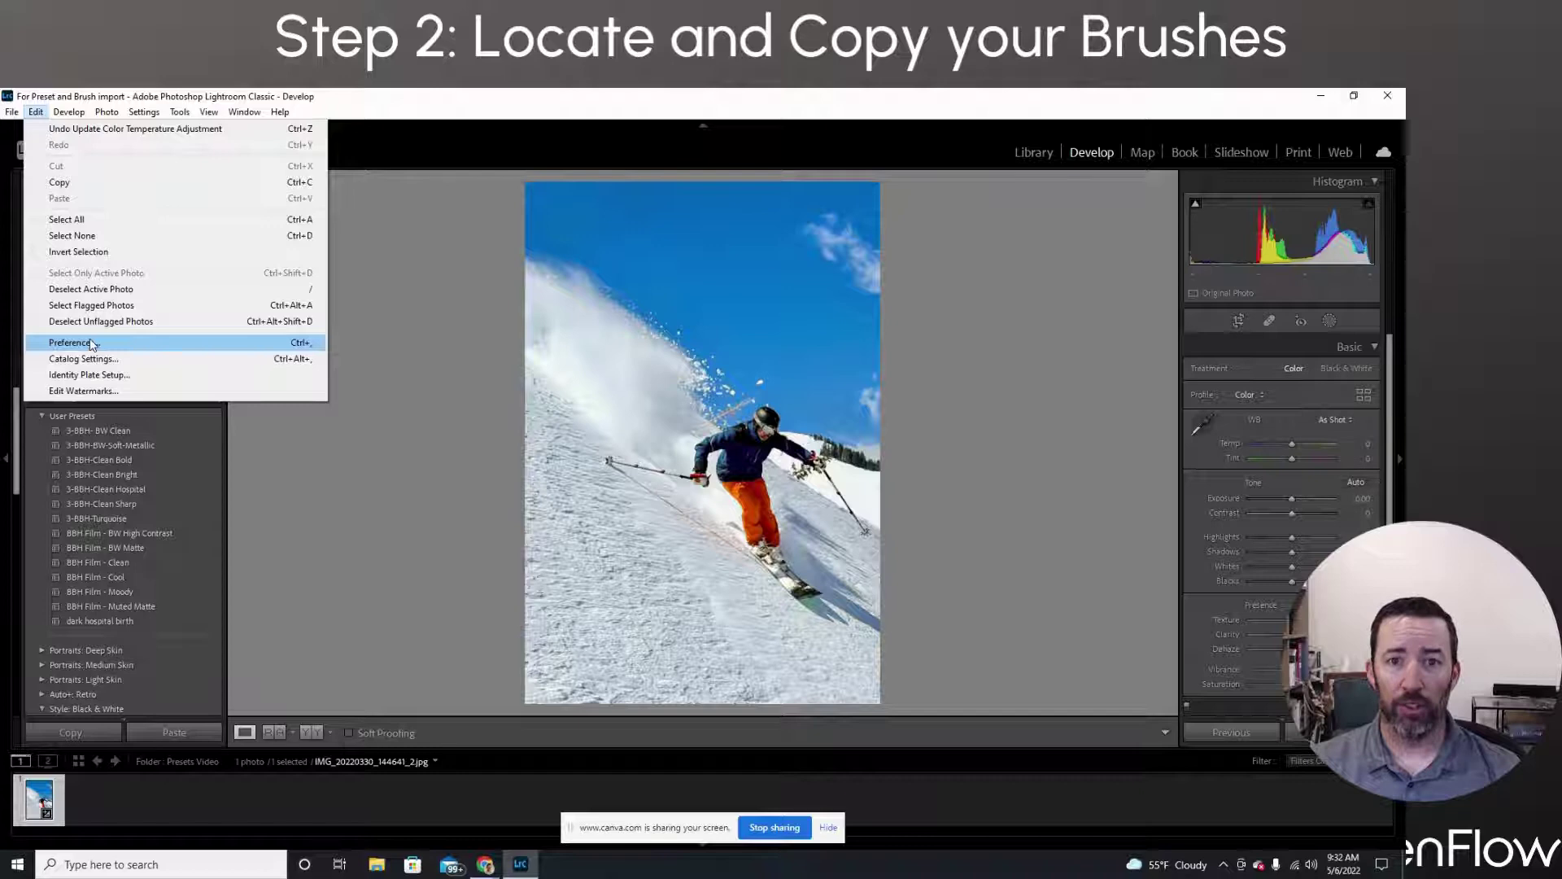
pyautogui.click(91, 344)
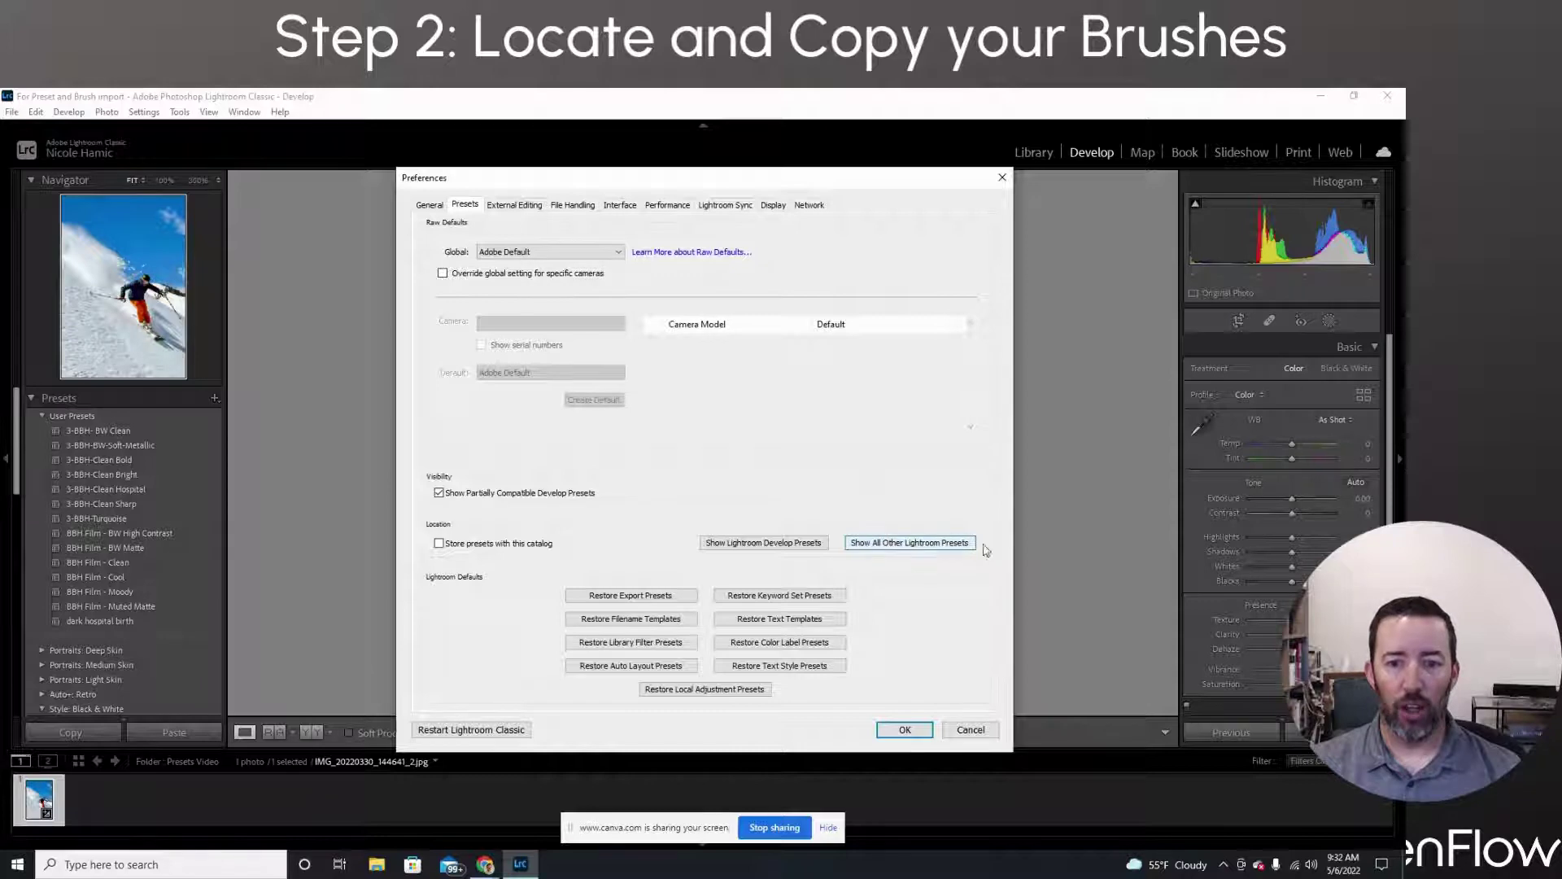
pyautogui.click(937, 551)
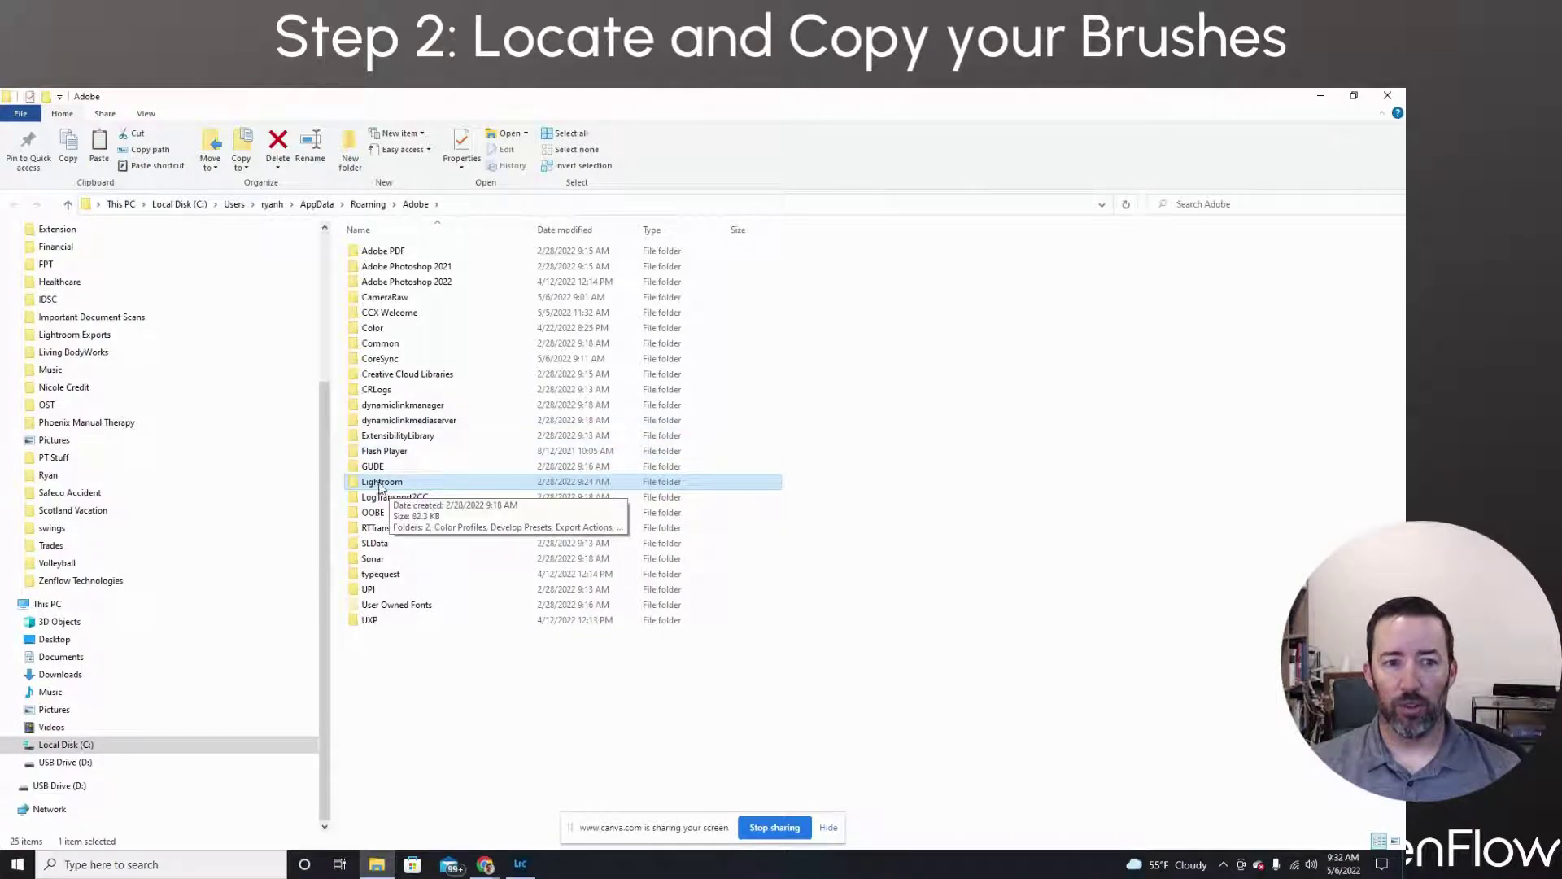
# Copy Local Adjustment Presets from the Lightroom folder and paste it onto USB Drive (D:)
pyautogui.doubleClick(388, 482)
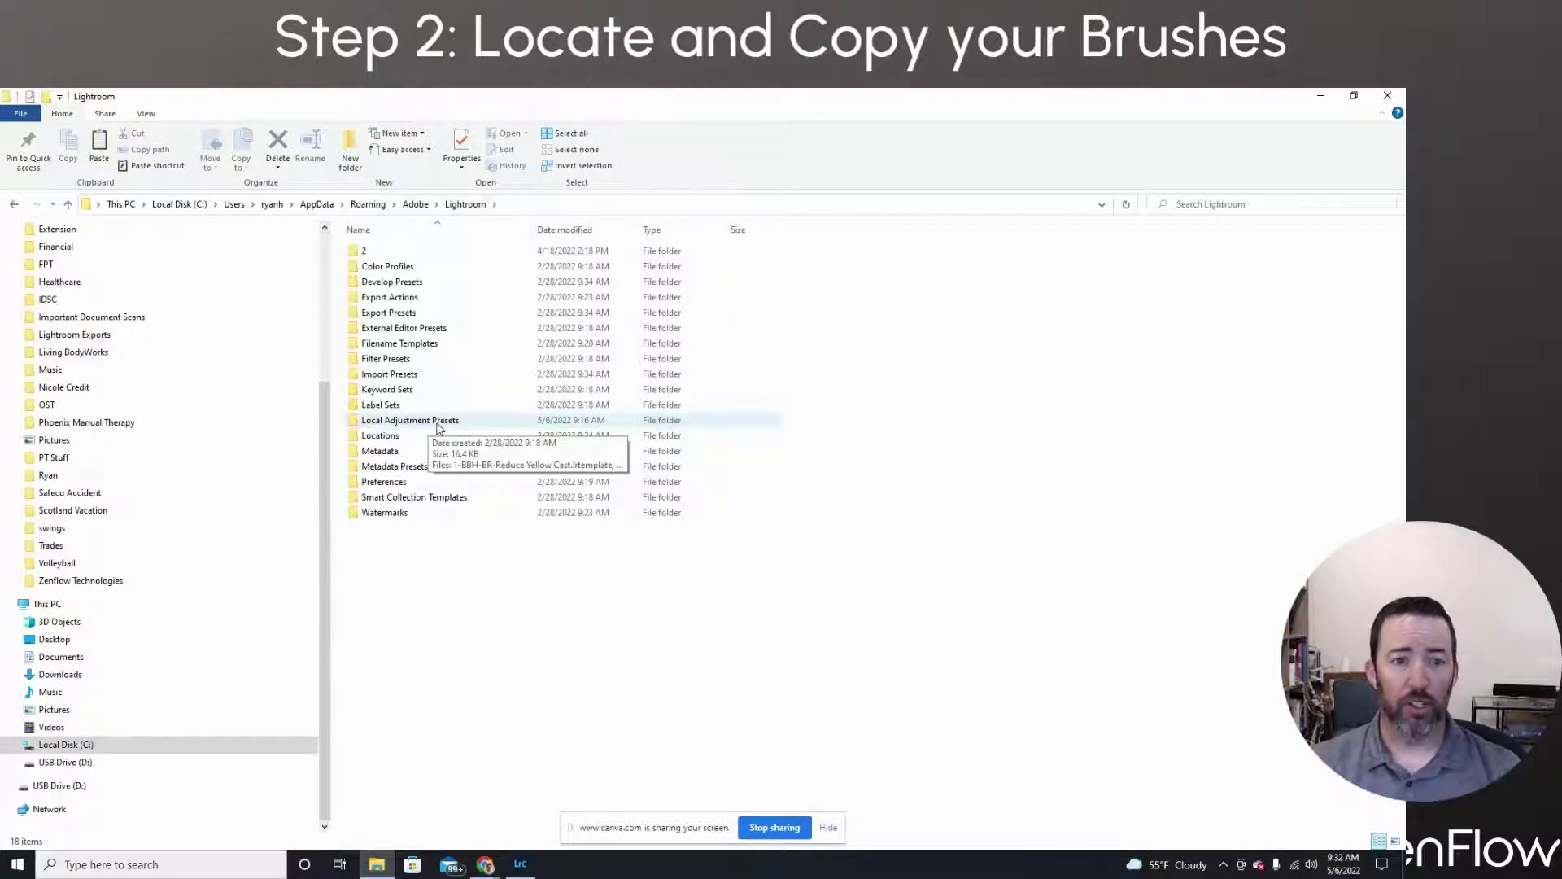
pyautogui.rightClick(397, 426)
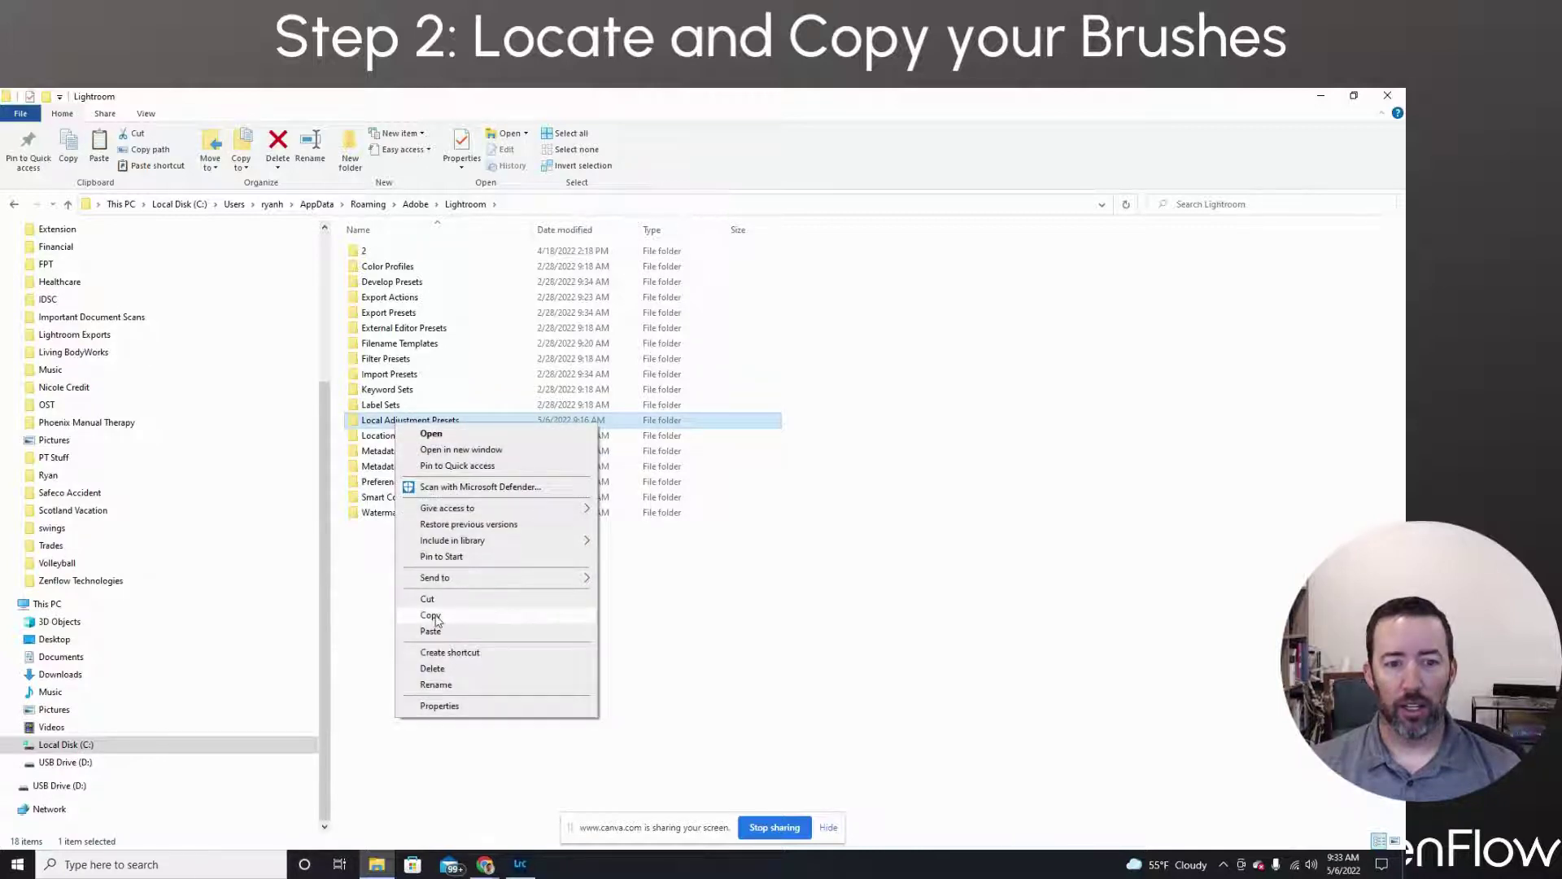
pyautogui.click(431, 616)
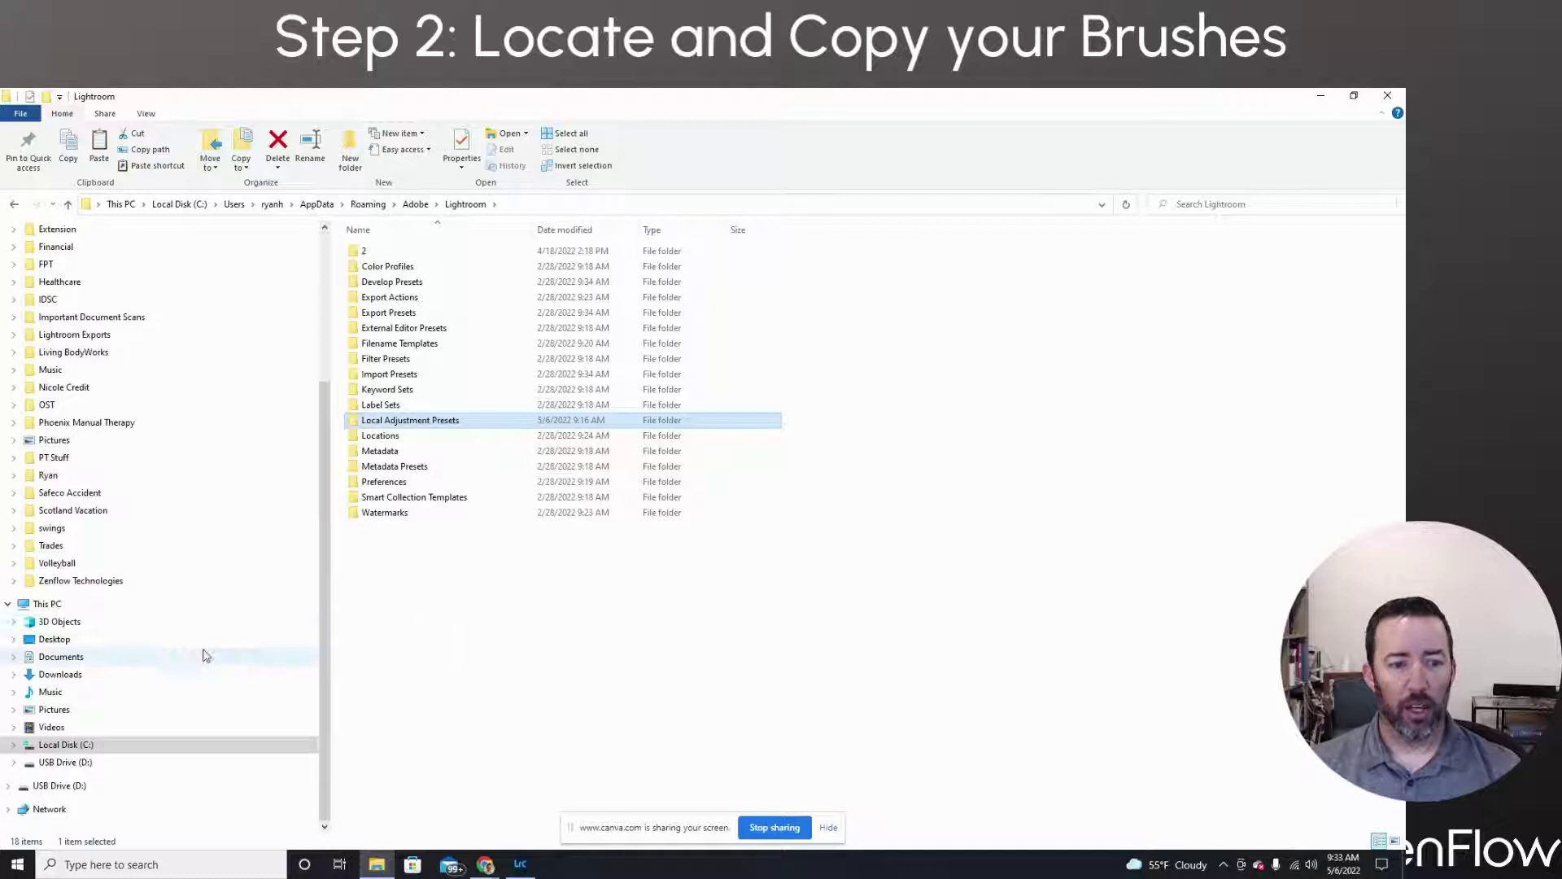
pyautogui.click(99, 761)
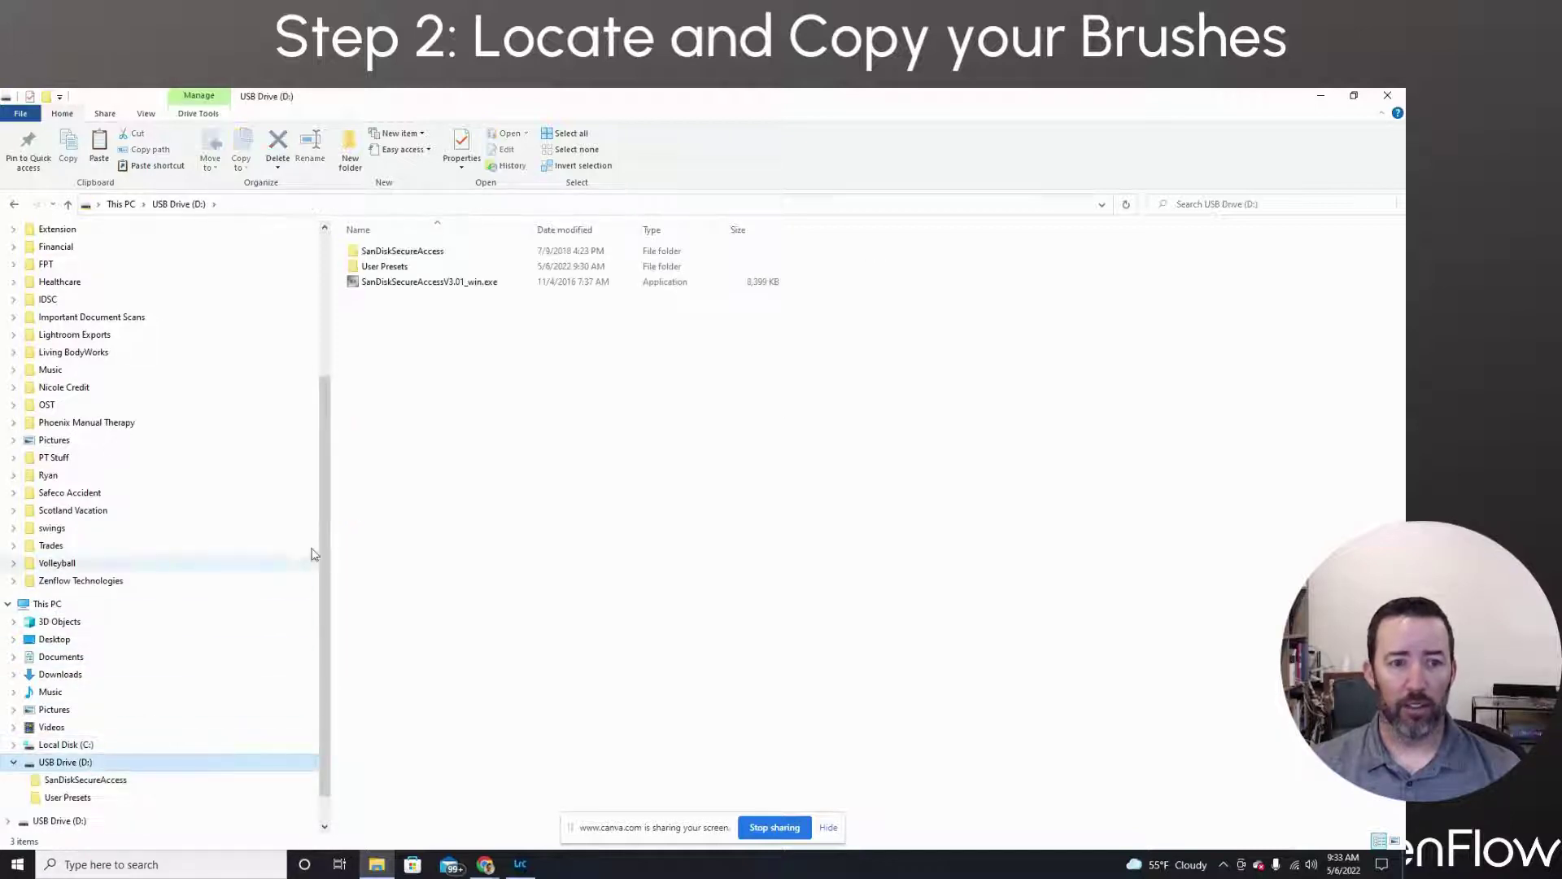
pyautogui.rightClick(398, 324)
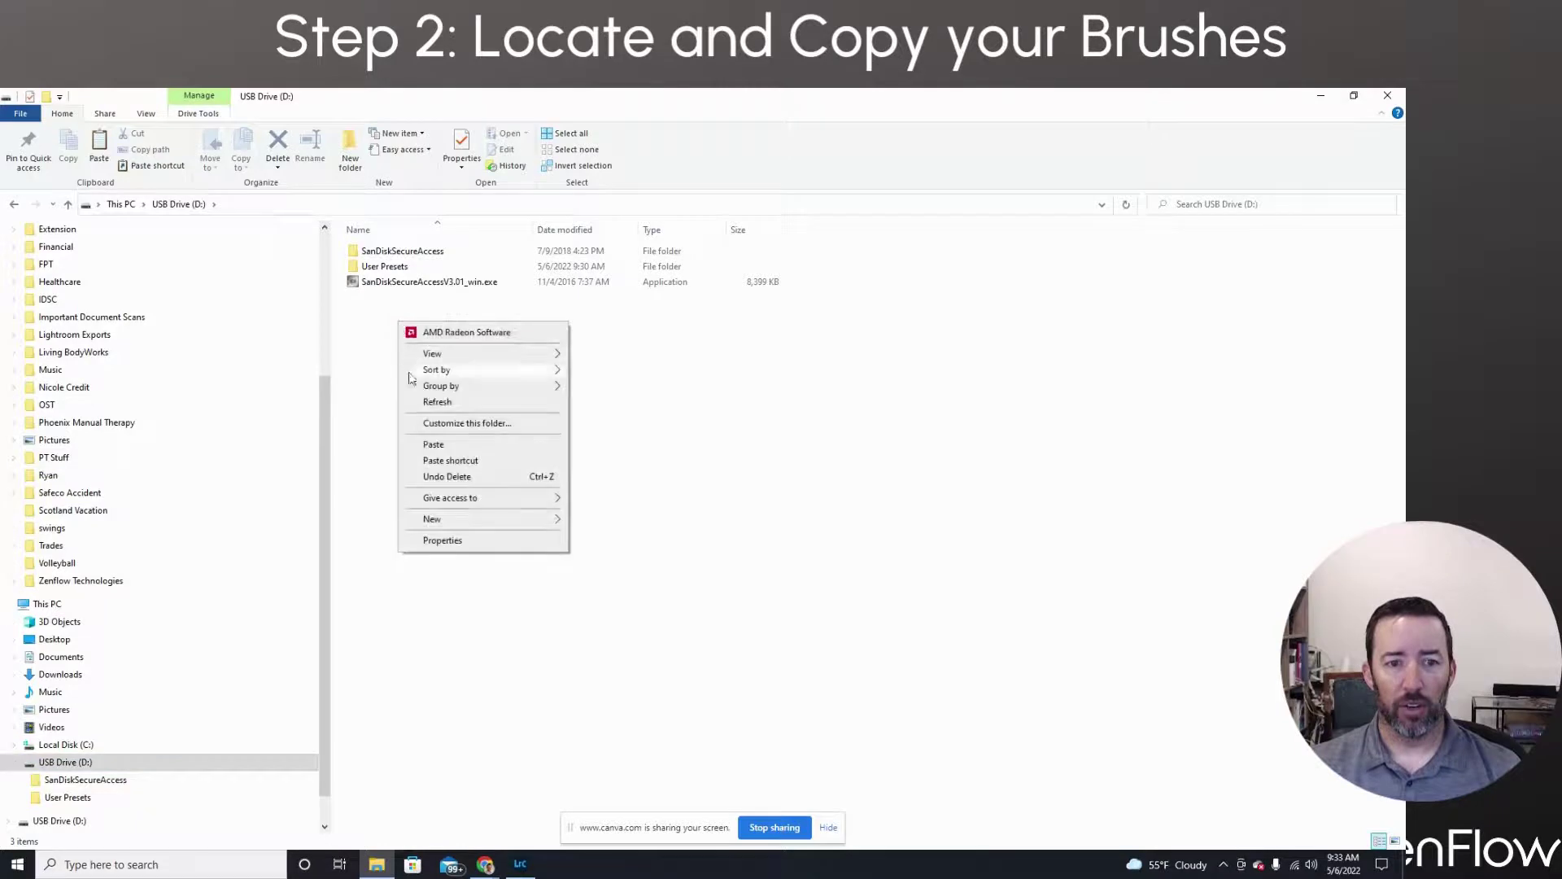
pyautogui.click(446, 445)
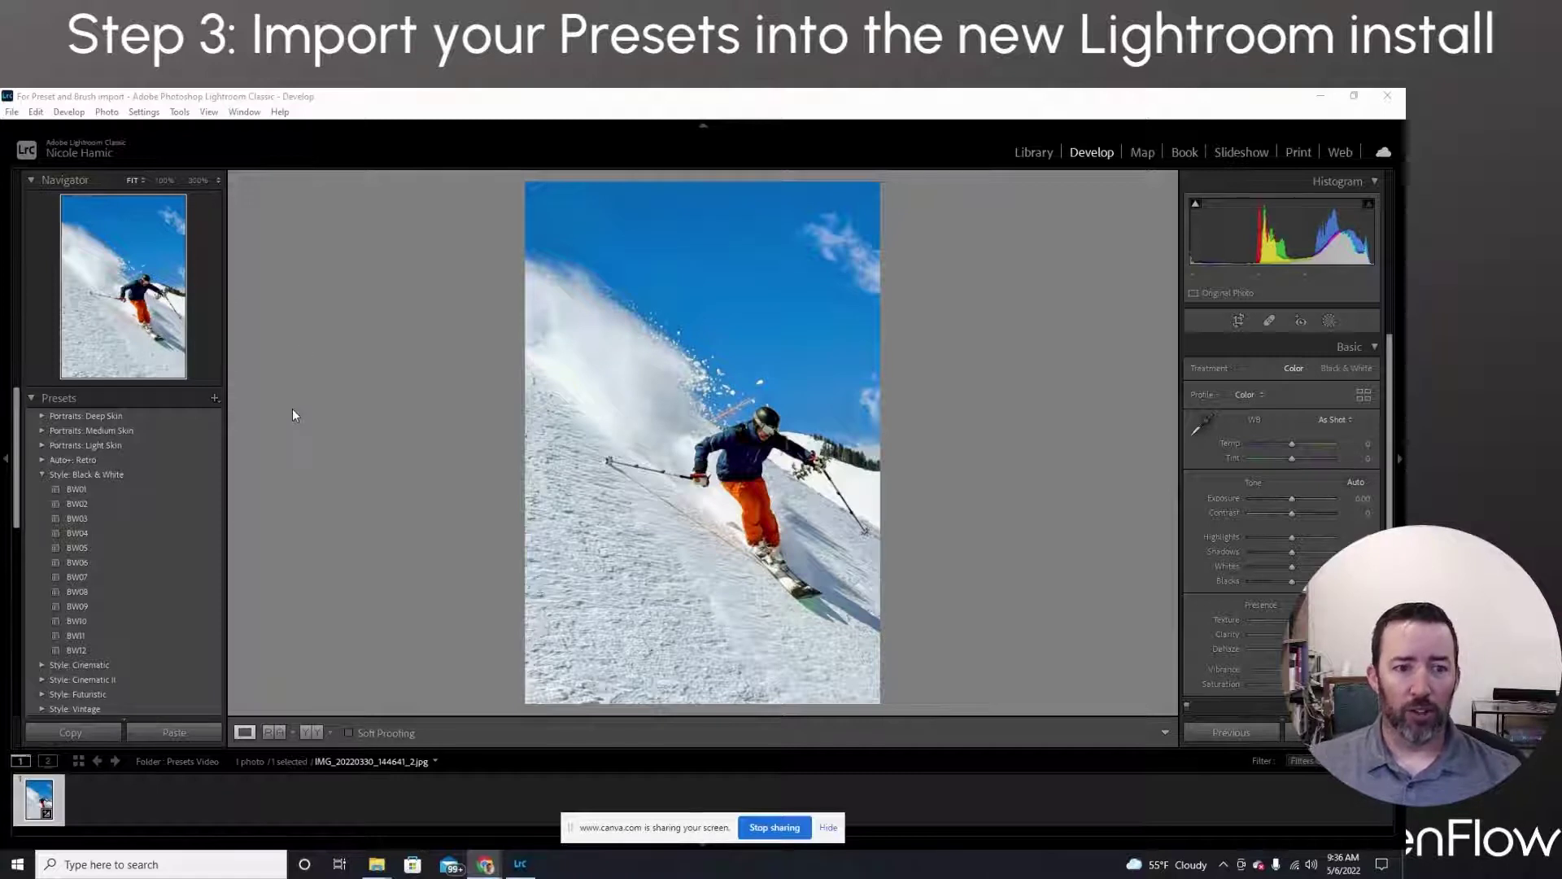
# Scroll through the Presets panel list and back up toward the top
pyautogui.scroll(-2, 115, 417)
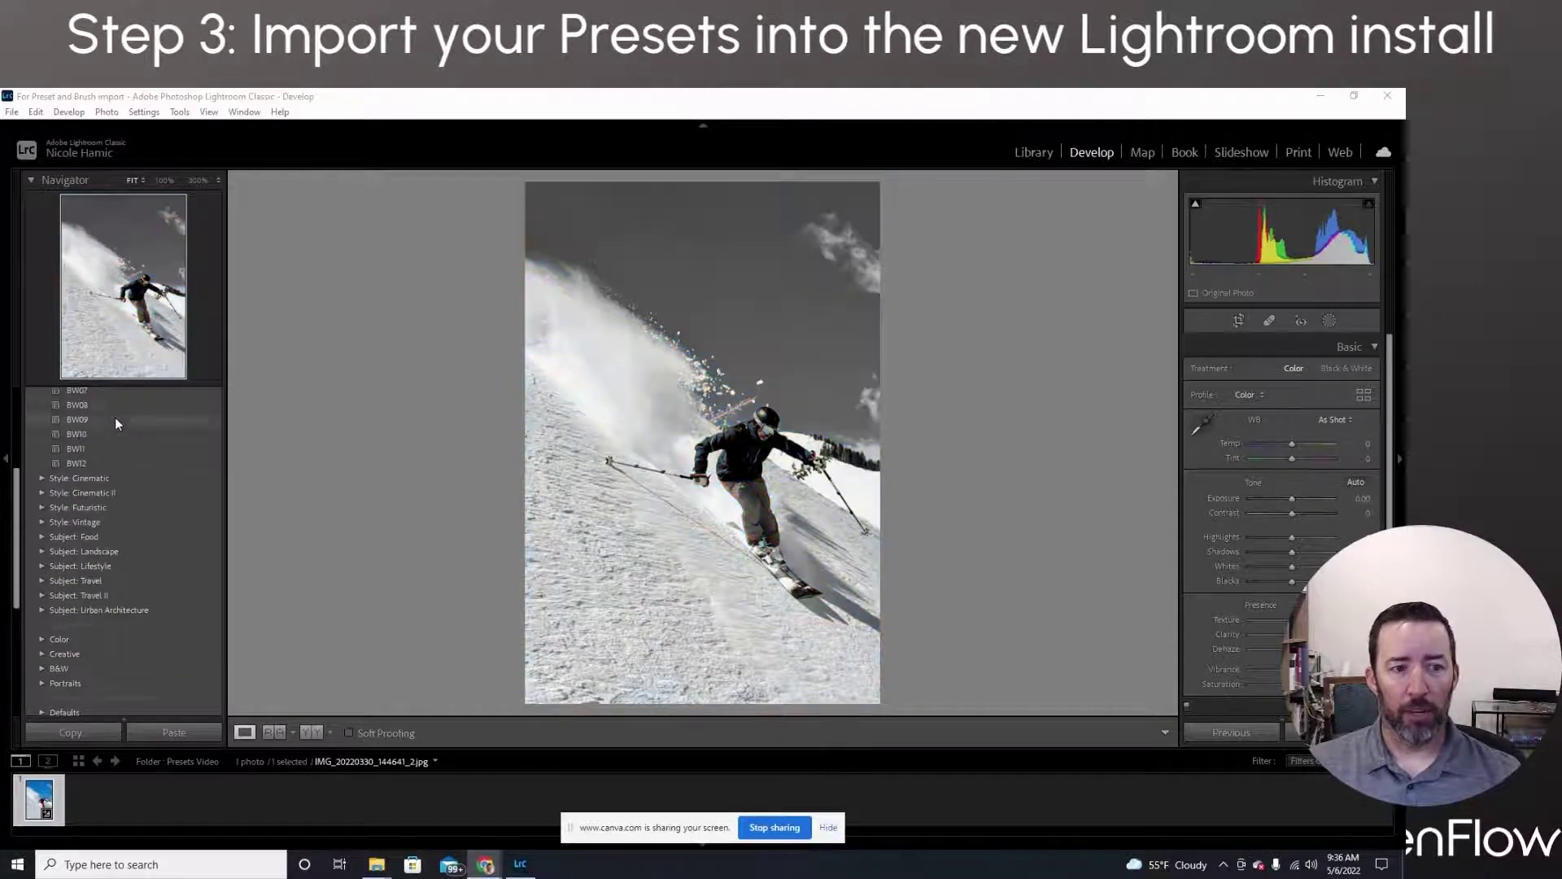
pyautogui.scroll(-3, 115, 571)
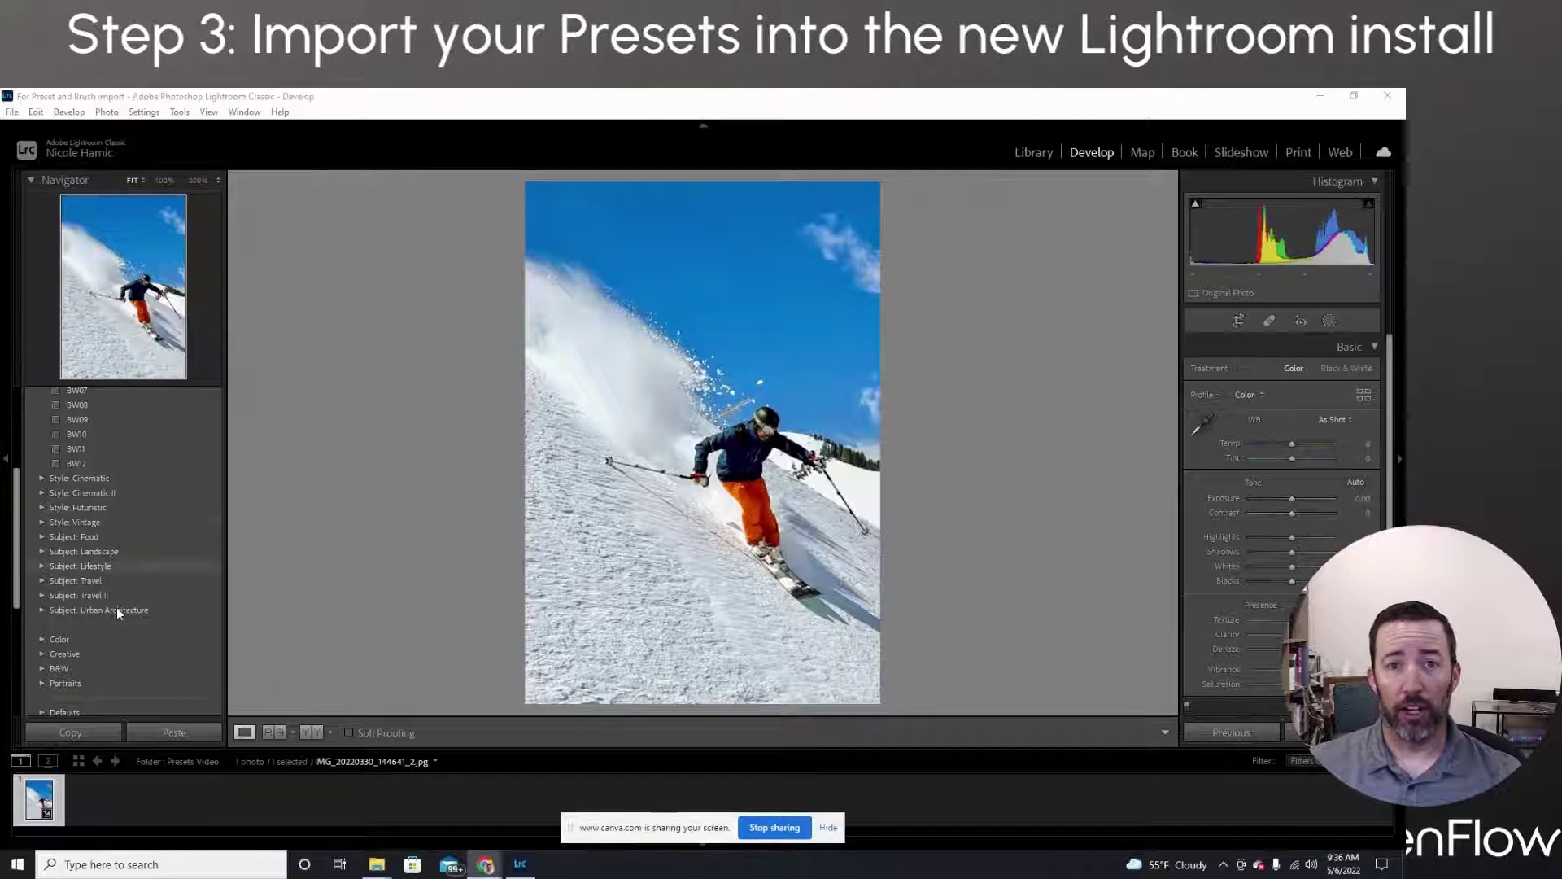
pyautogui.scroll(3, 121, 602)
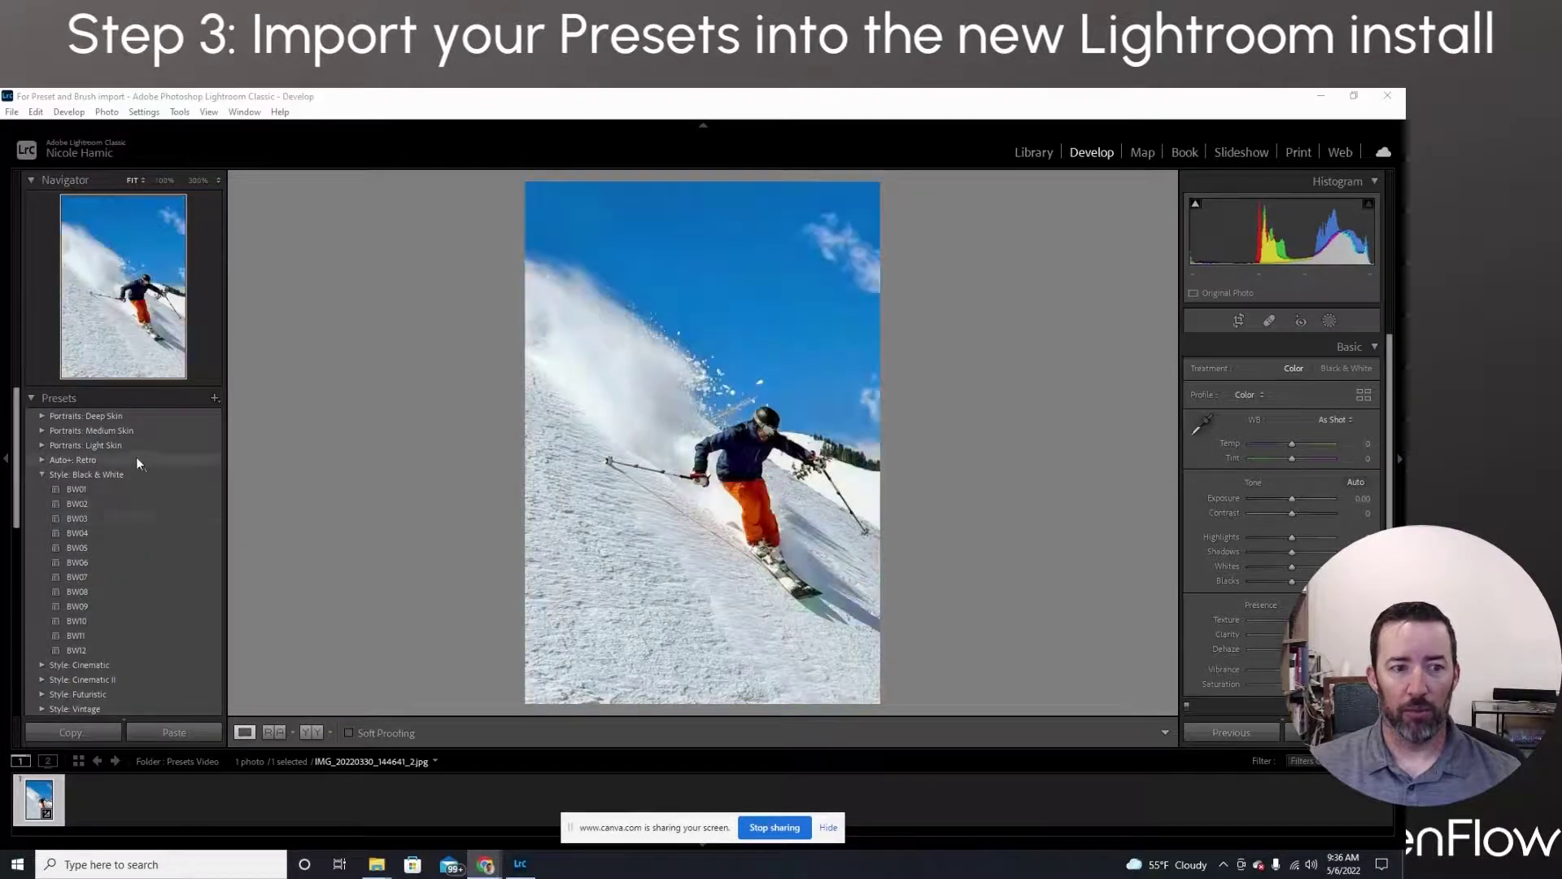
# Start Import Presets and select every XMP file in D:\User Presets
pyautogui.click(214, 399)
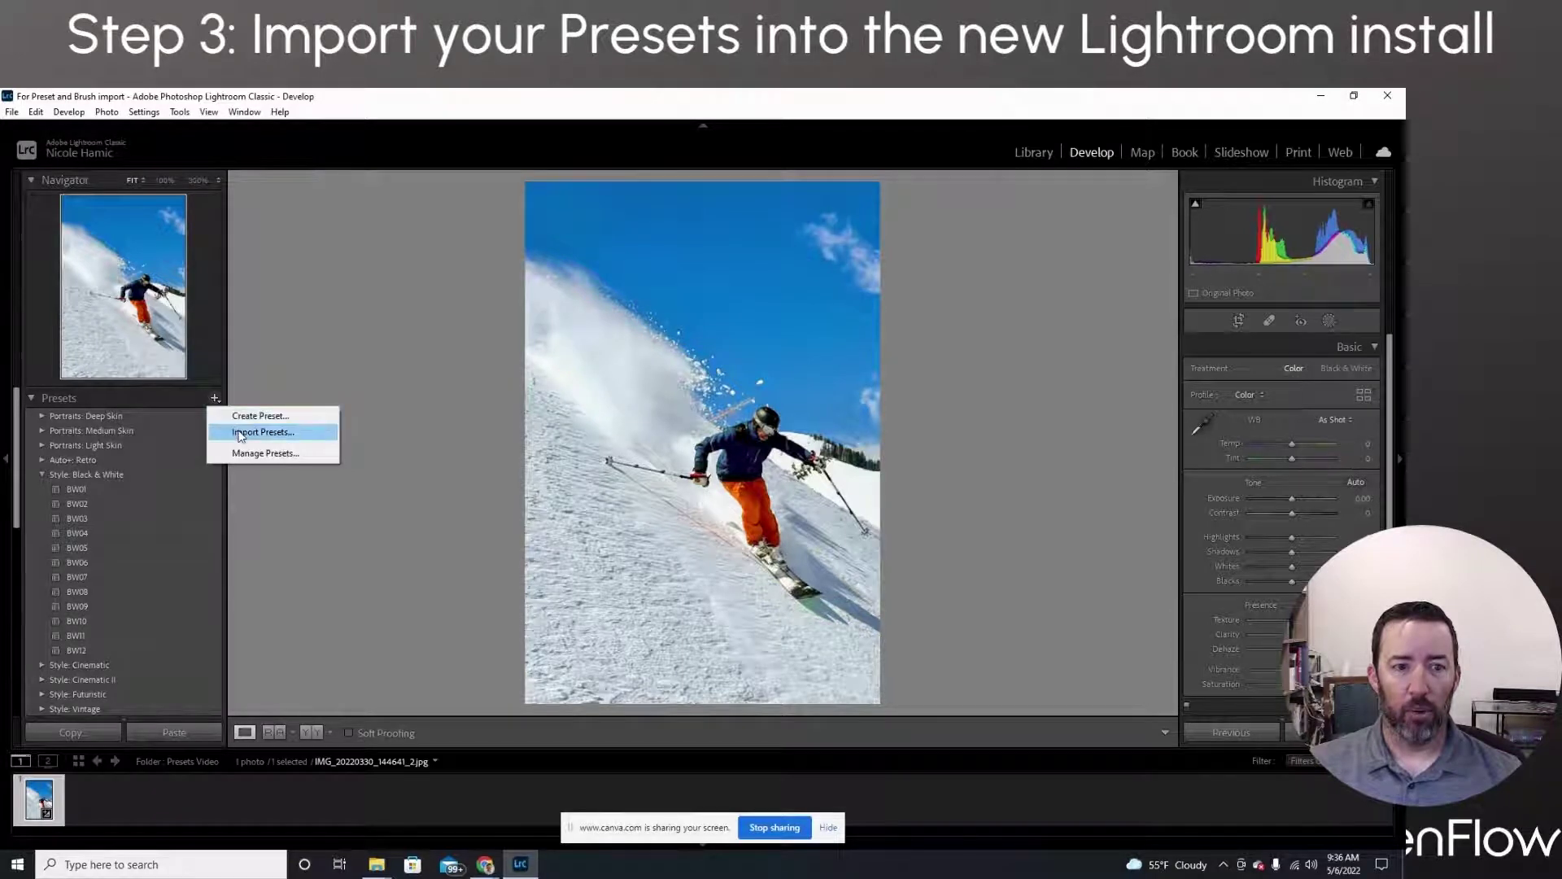
pyautogui.click(243, 435)
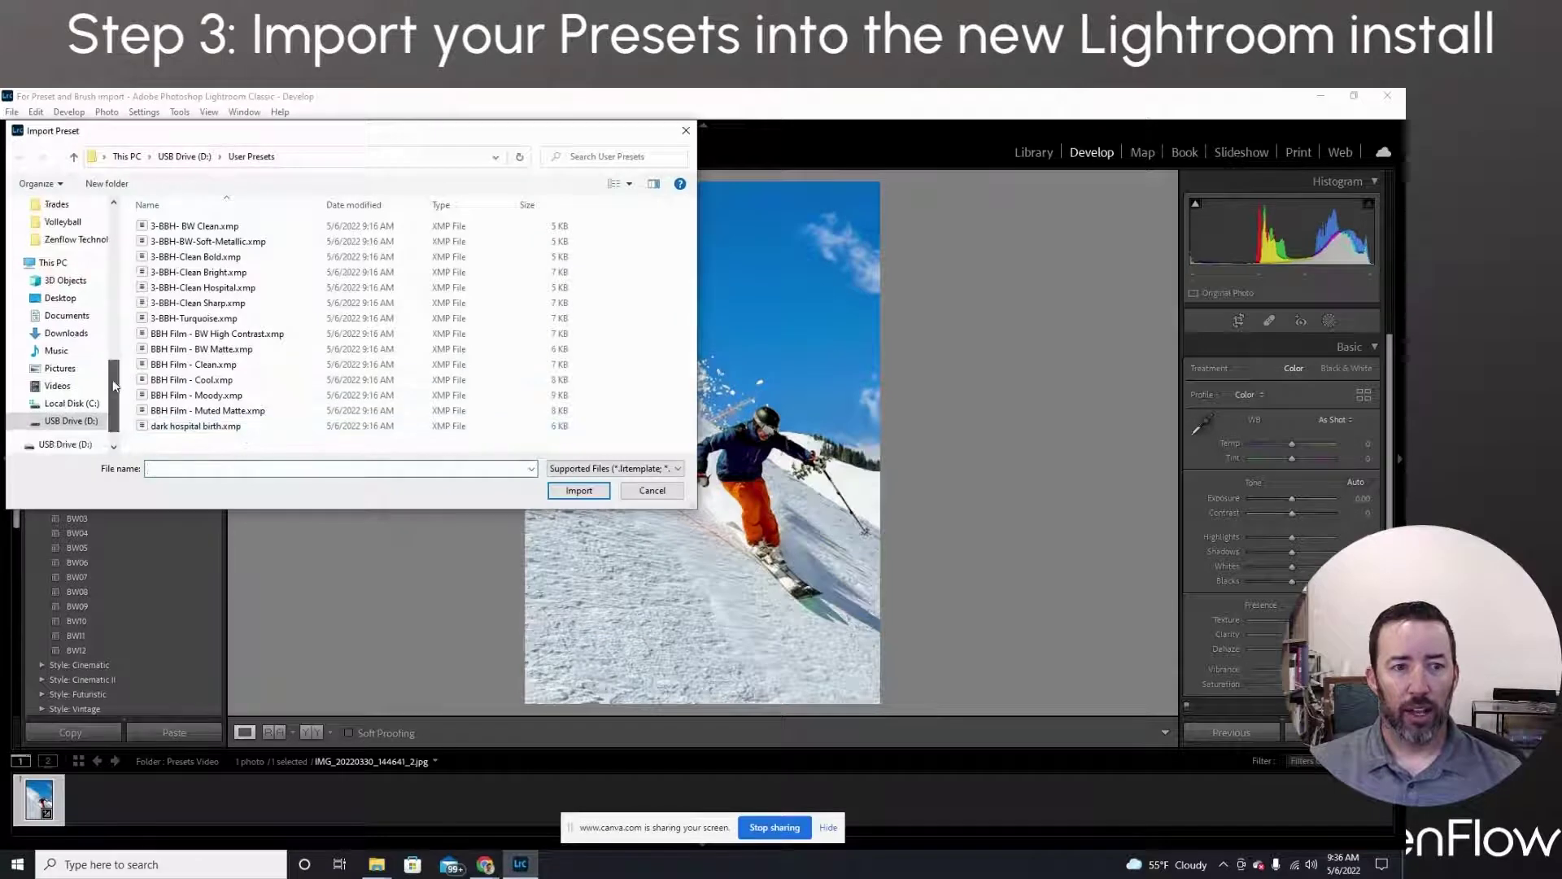
pyautogui.scroll(-1, 67, 393)
pyautogui.click(65, 389)
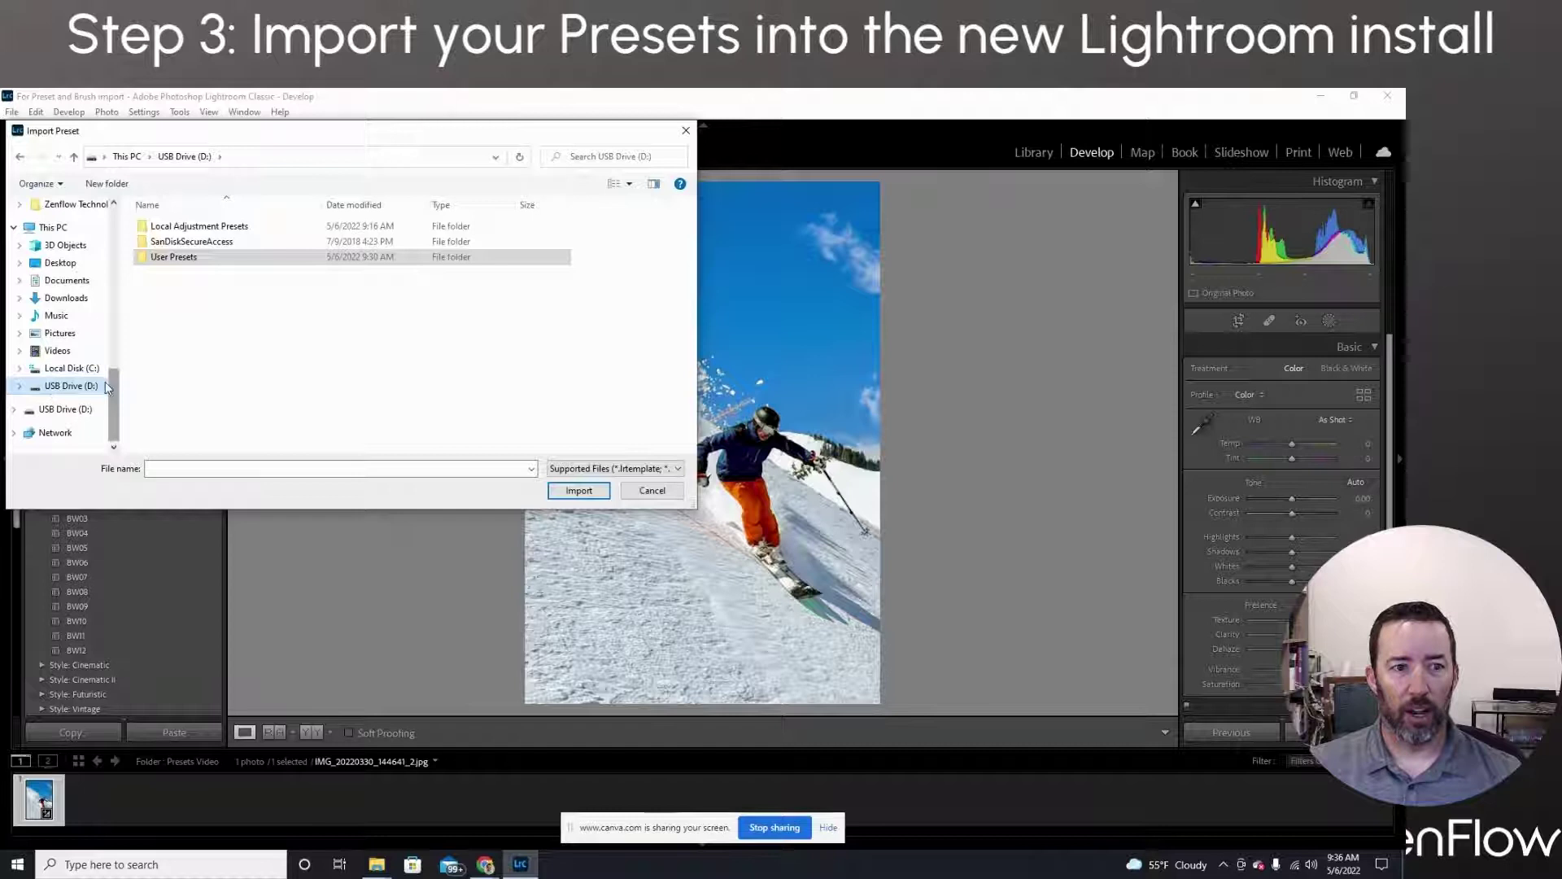
pyautogui.click(173, 265)
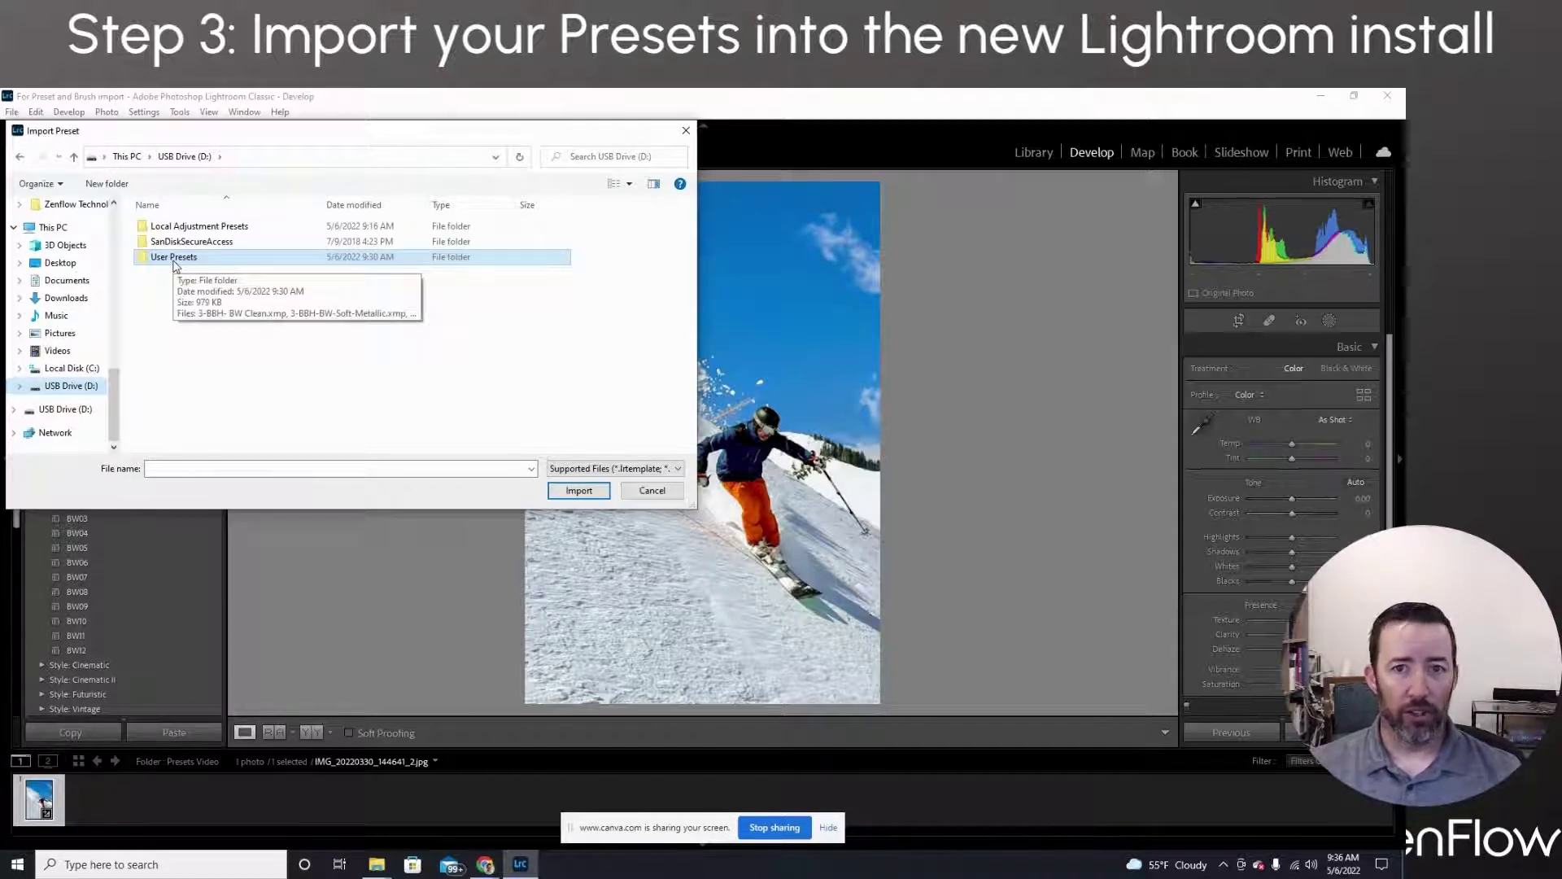
pyautogui.doubleClick(160, 266)
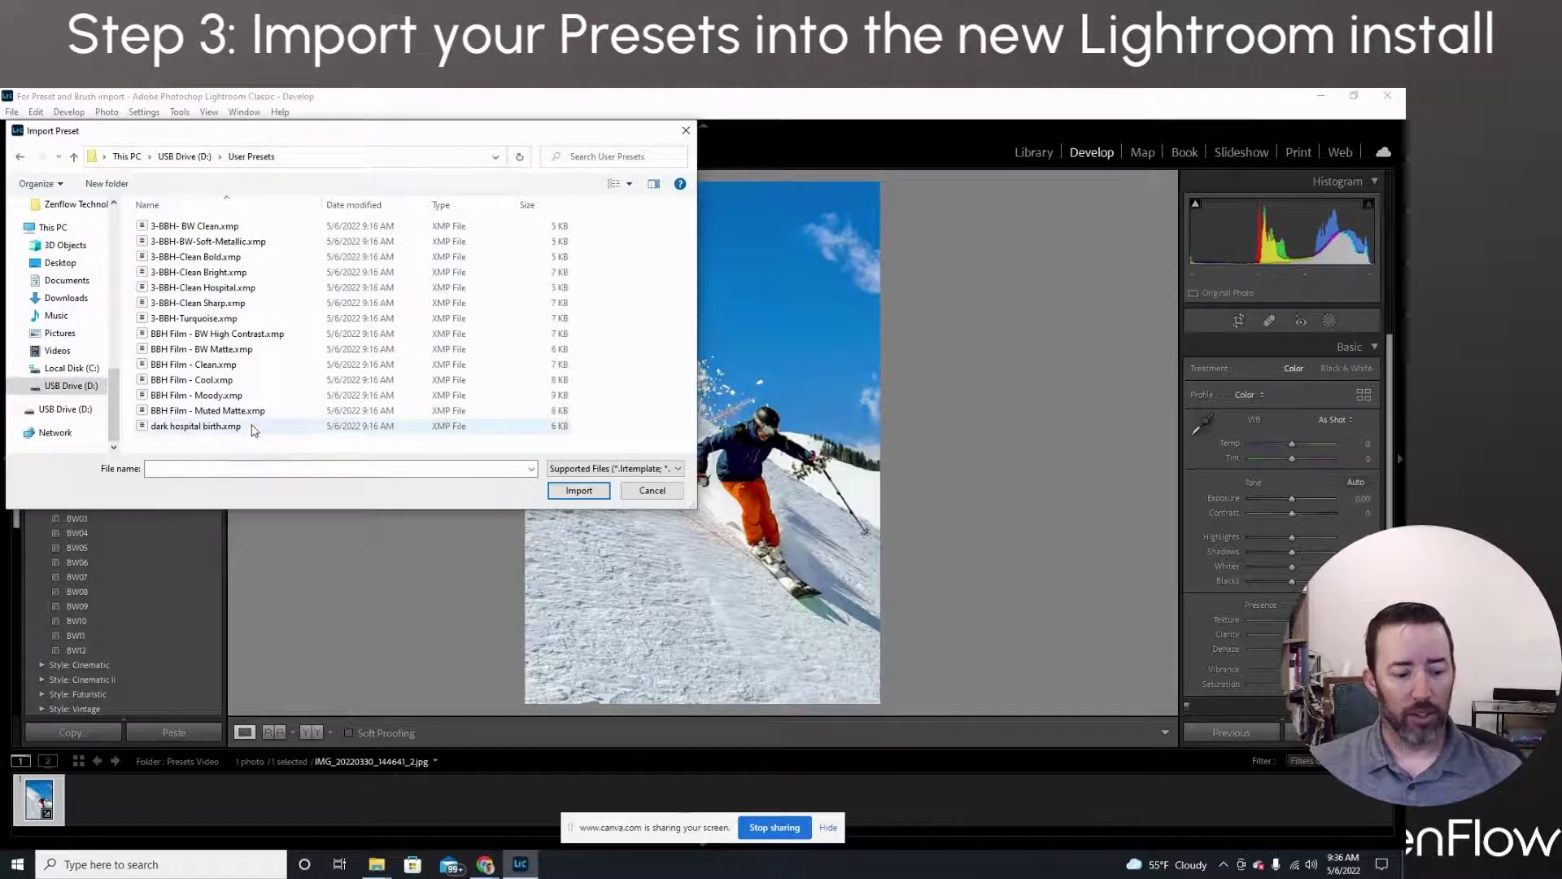
pyautogui.hotkey('ctrl', 'a')
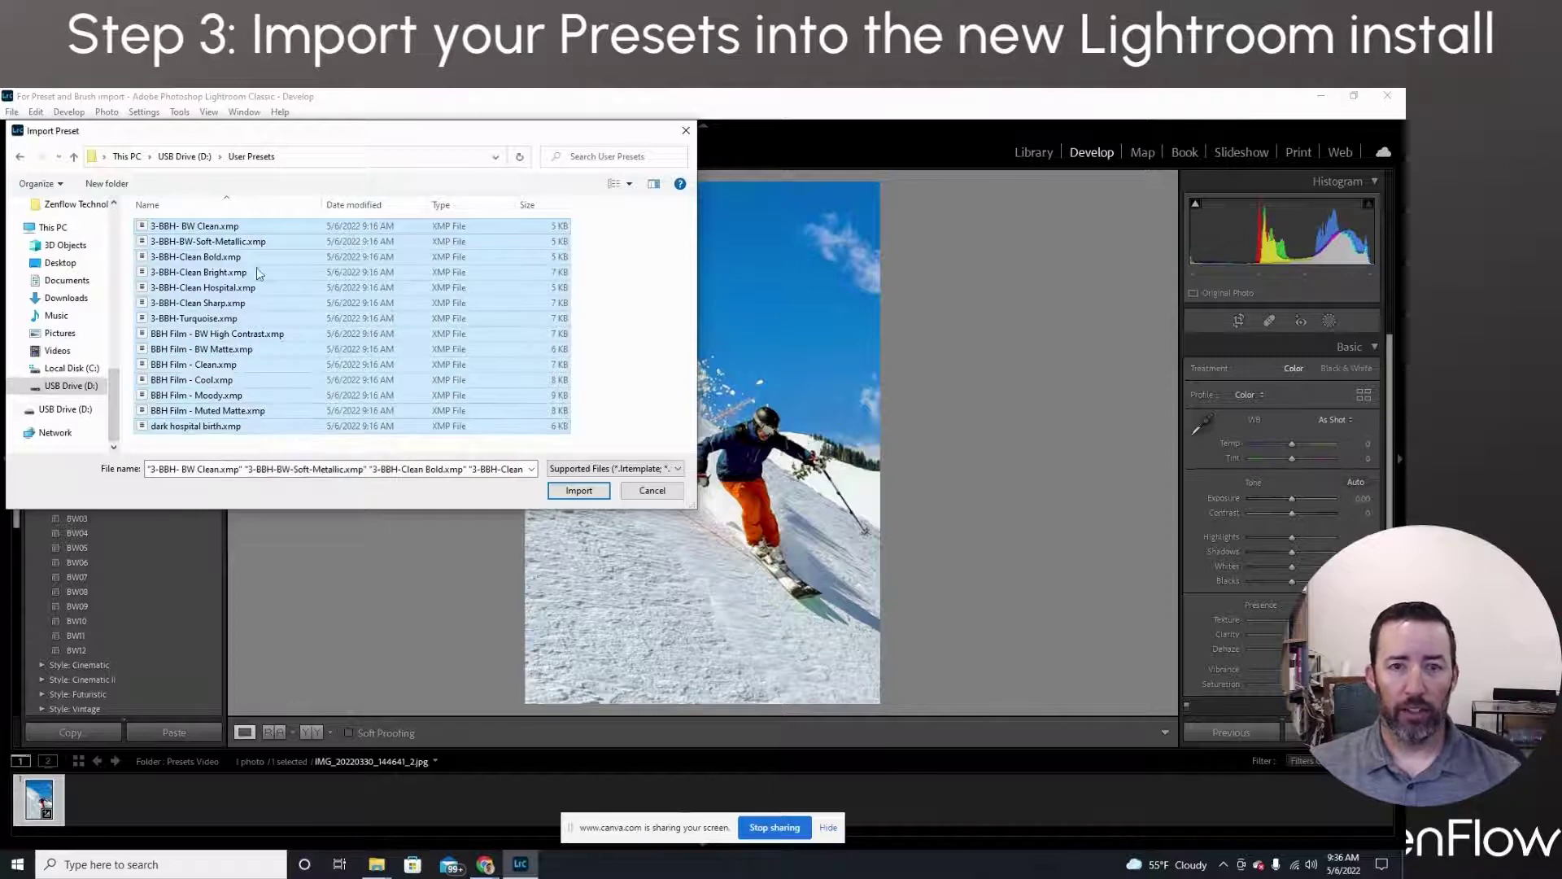
# Import the selected BBH preset files so they appear under User Presets
pyautogui.click(579, 490)
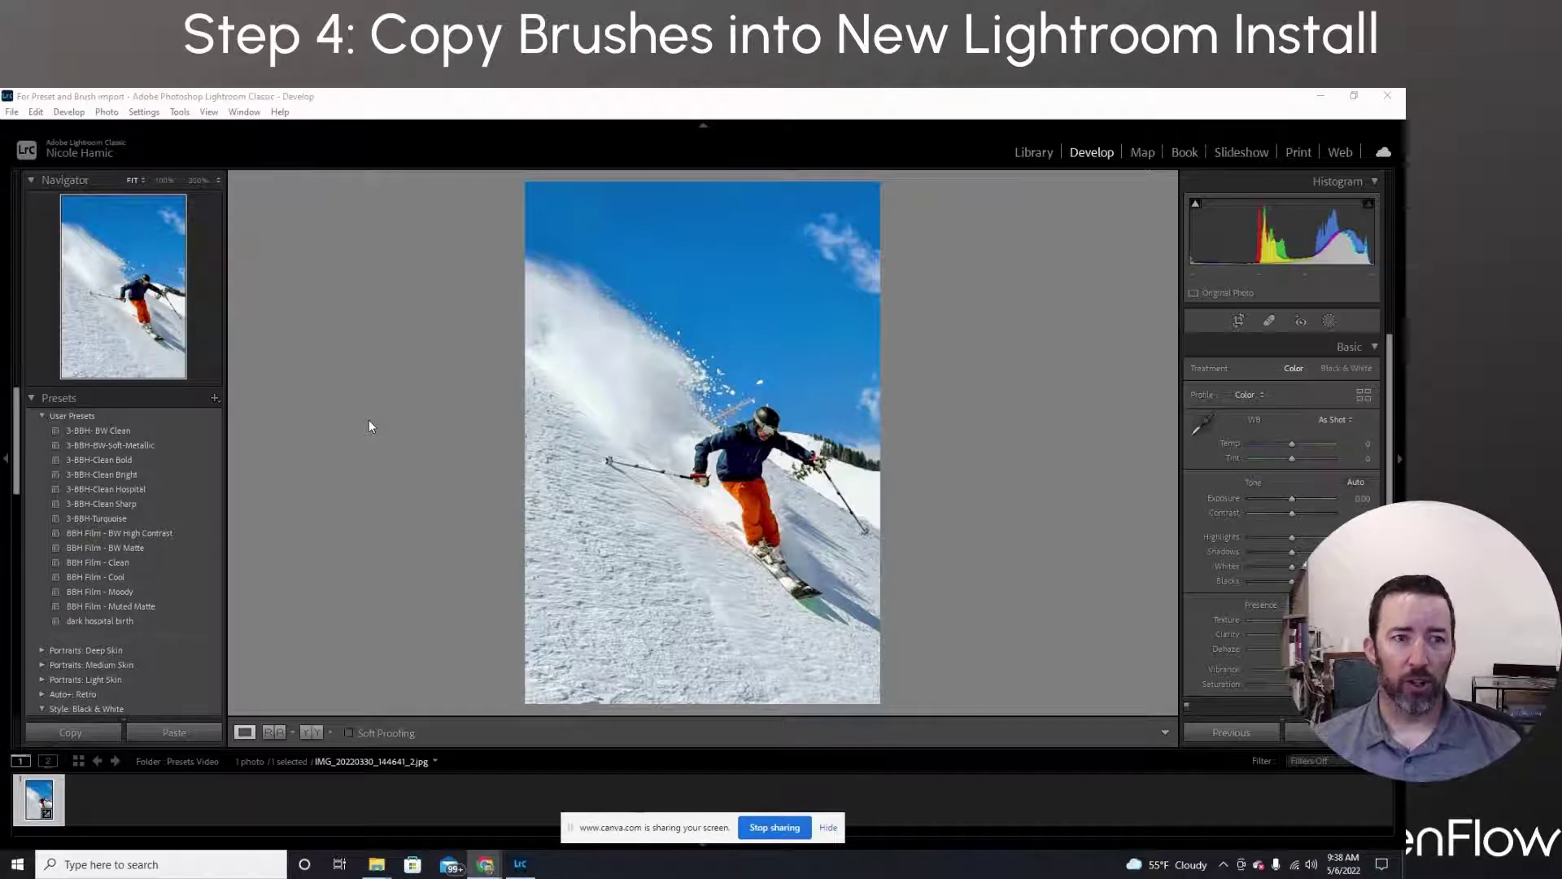
# From the Preferences Presets tab, show the new install's Adobe AppData folder holding the Lightroom presets
pyautogui.click(37, 113)
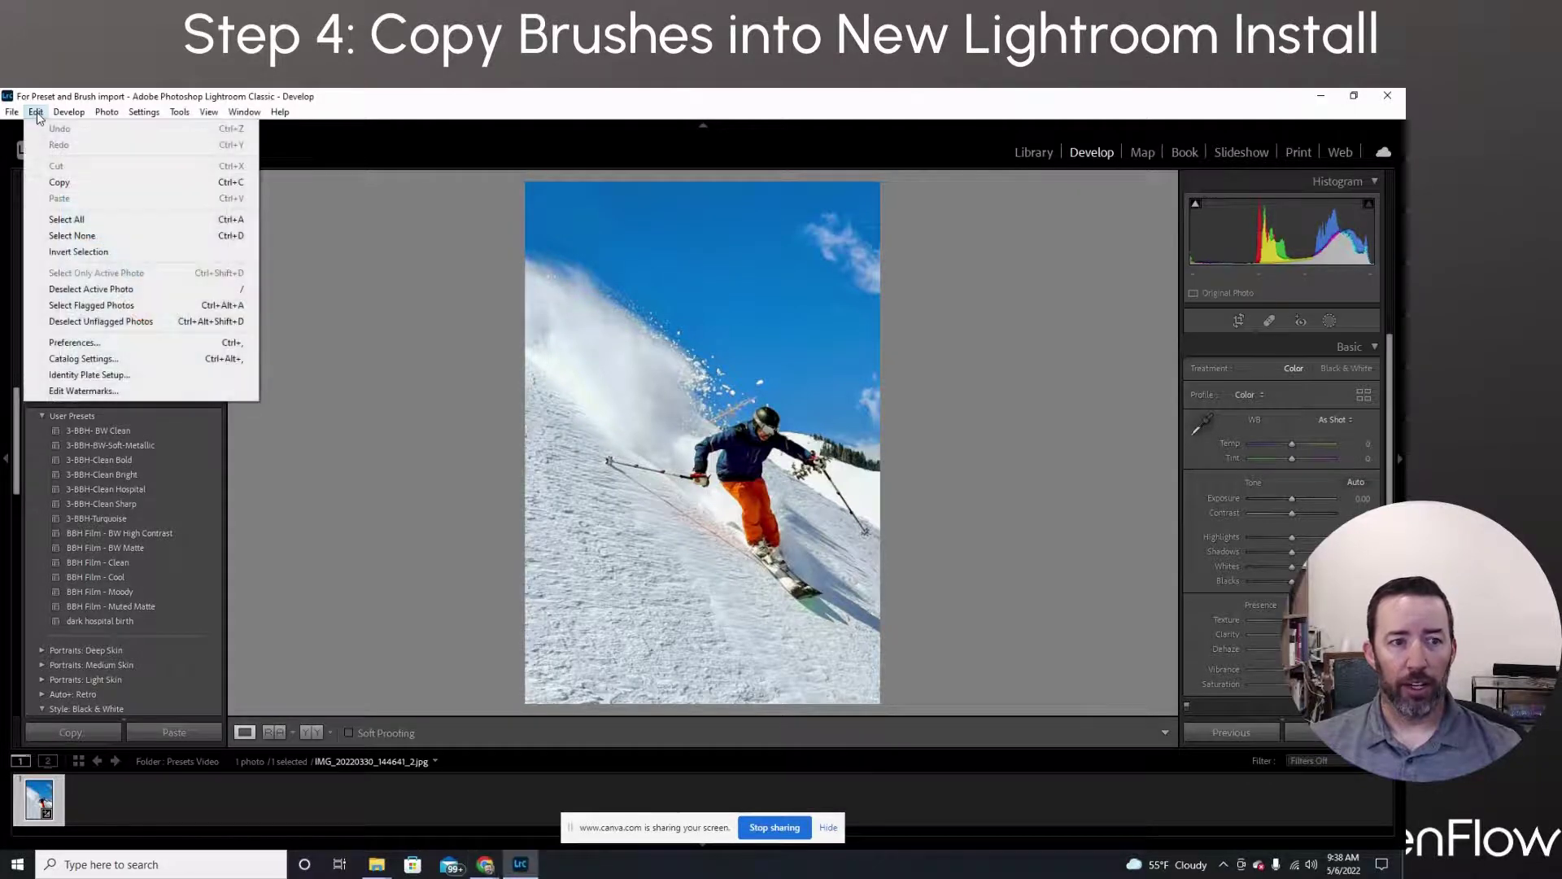
pyautogui.click(69, 348)
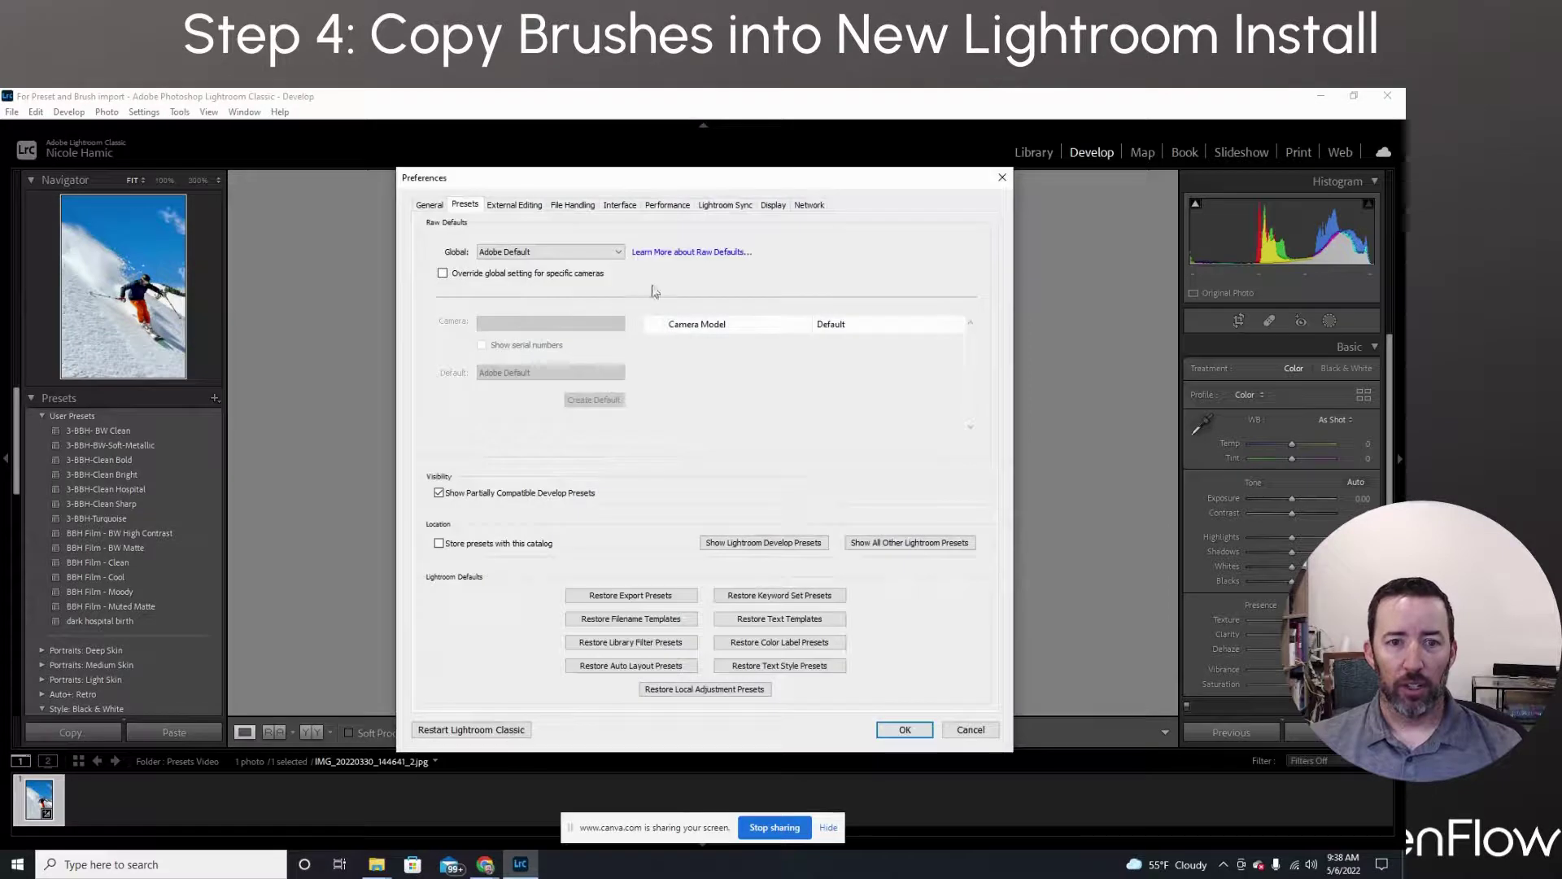
pyautogui.click(909, 548)
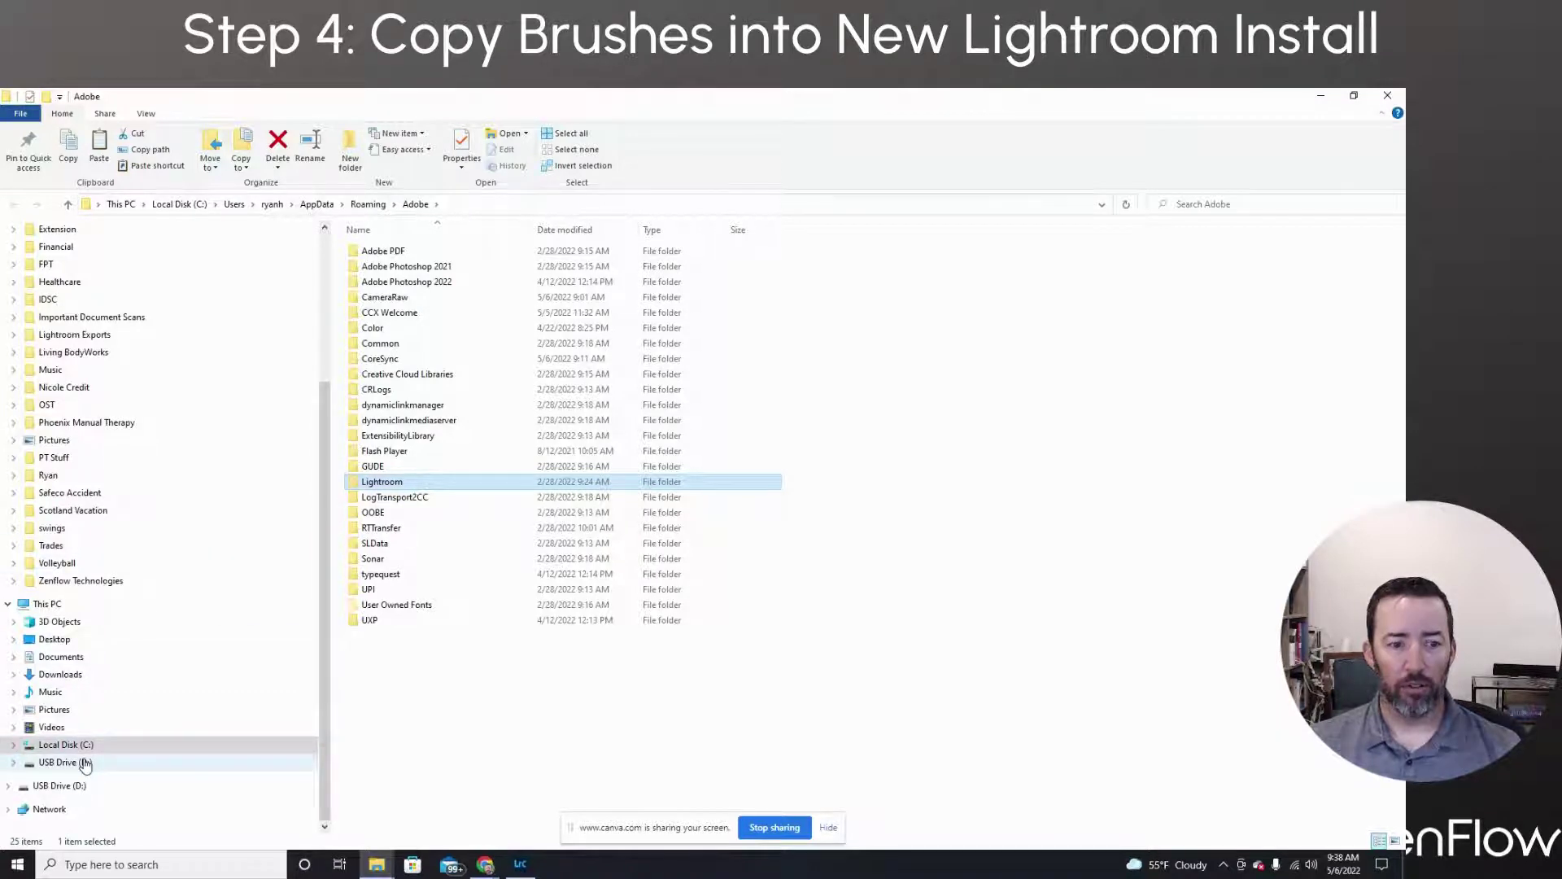
# On USB Drive (D:), copy the Local Adjustment Presets folder, then switch to Local Disk (C:)
pyautogui.click(85, 763)
pyautogui.click(81, 763)
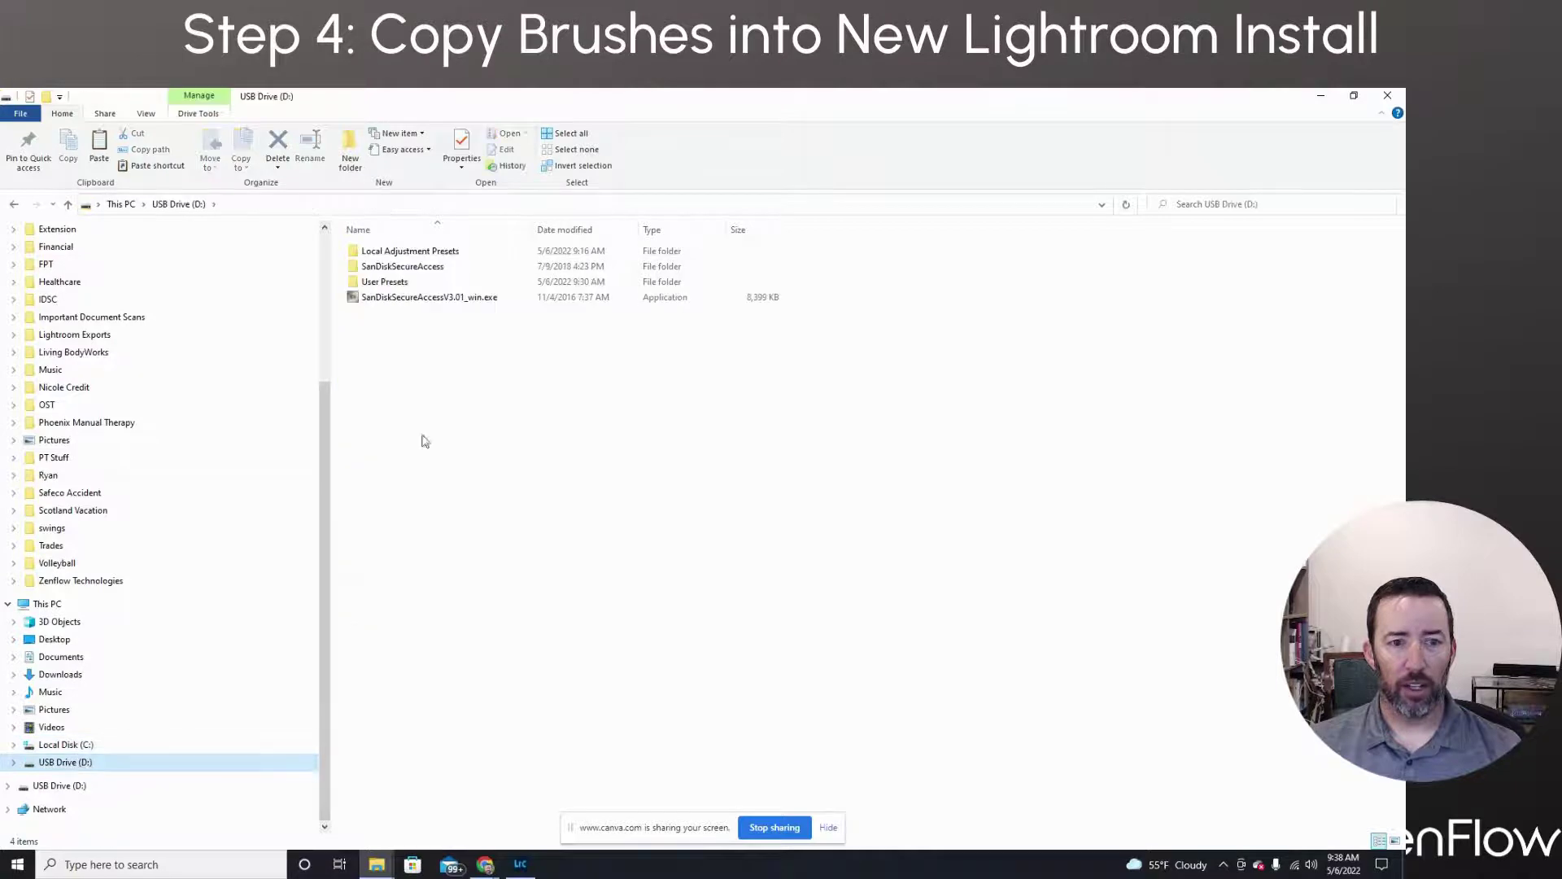
pyautogui.click(399, 257)
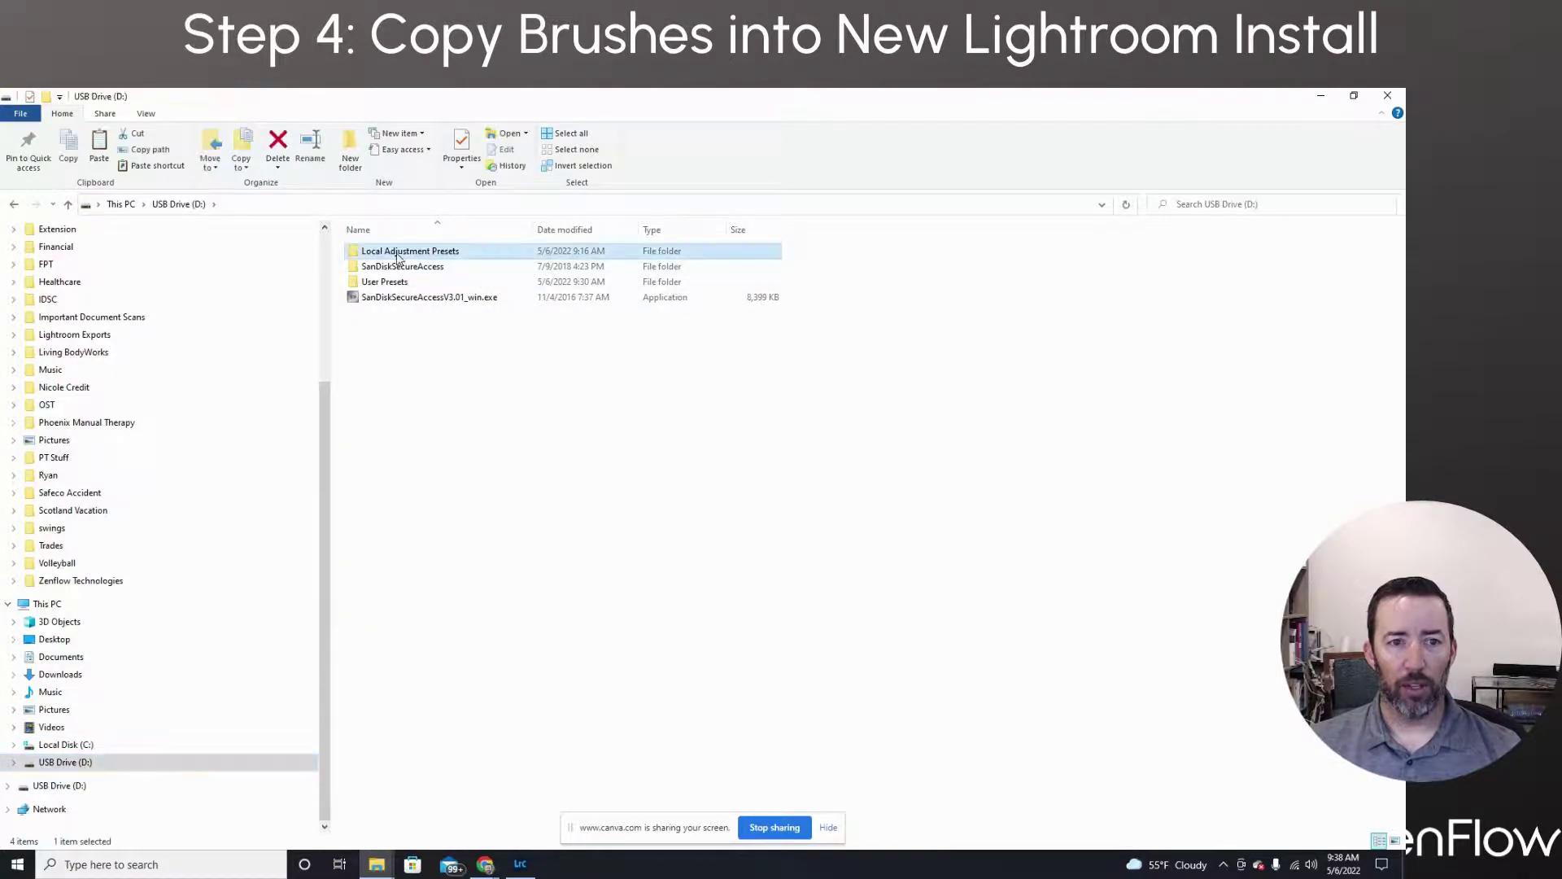
pyautogui.rightClick(398, 257)
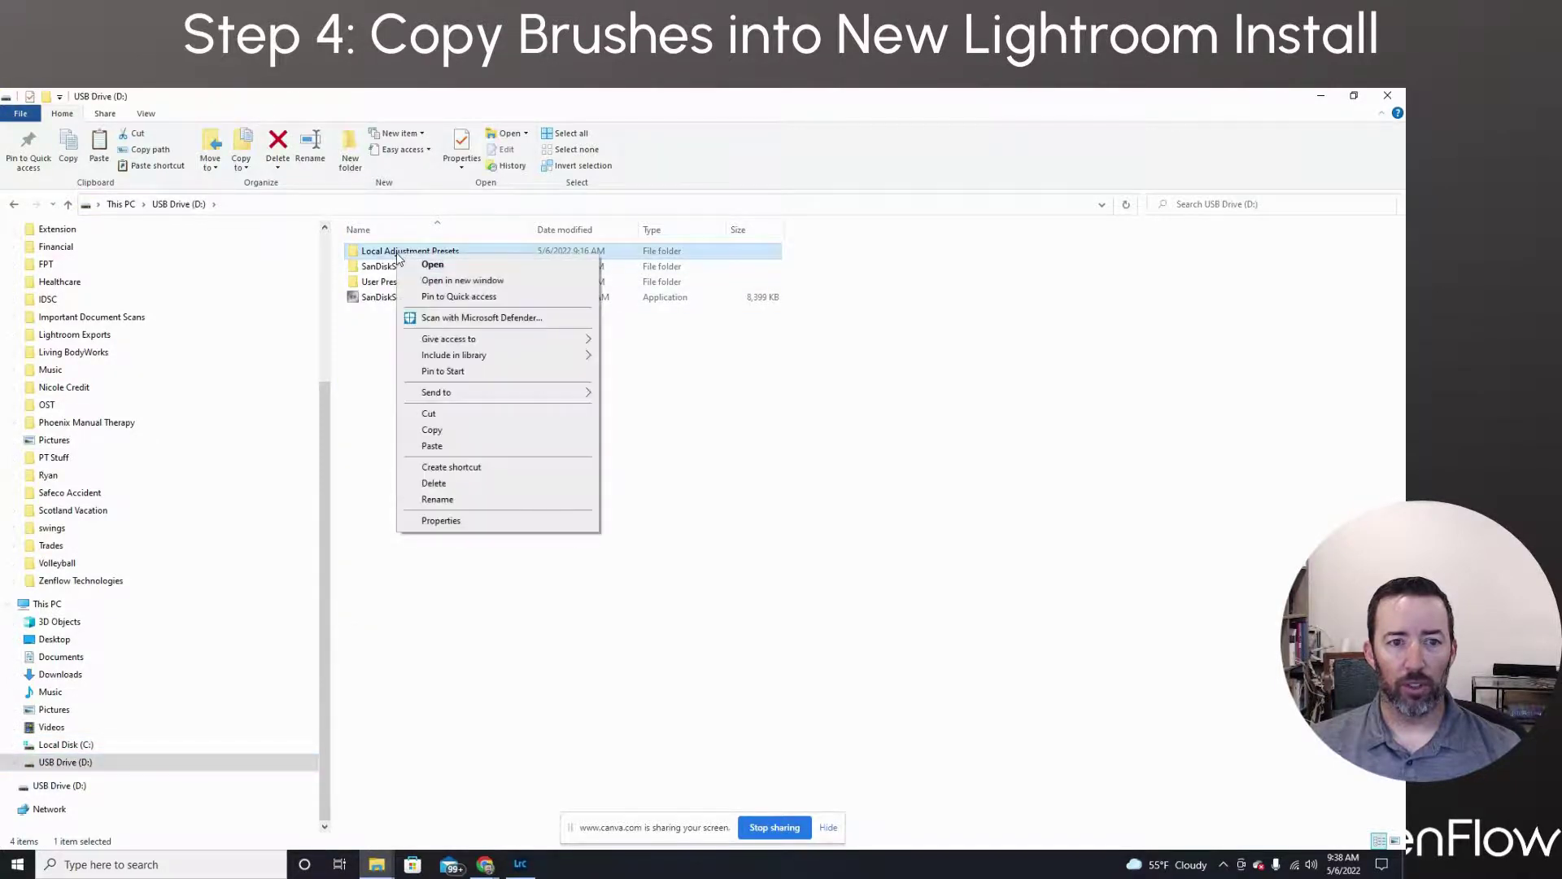
pyautogui.click(441, 431)
pyautogui.click(74, 743)
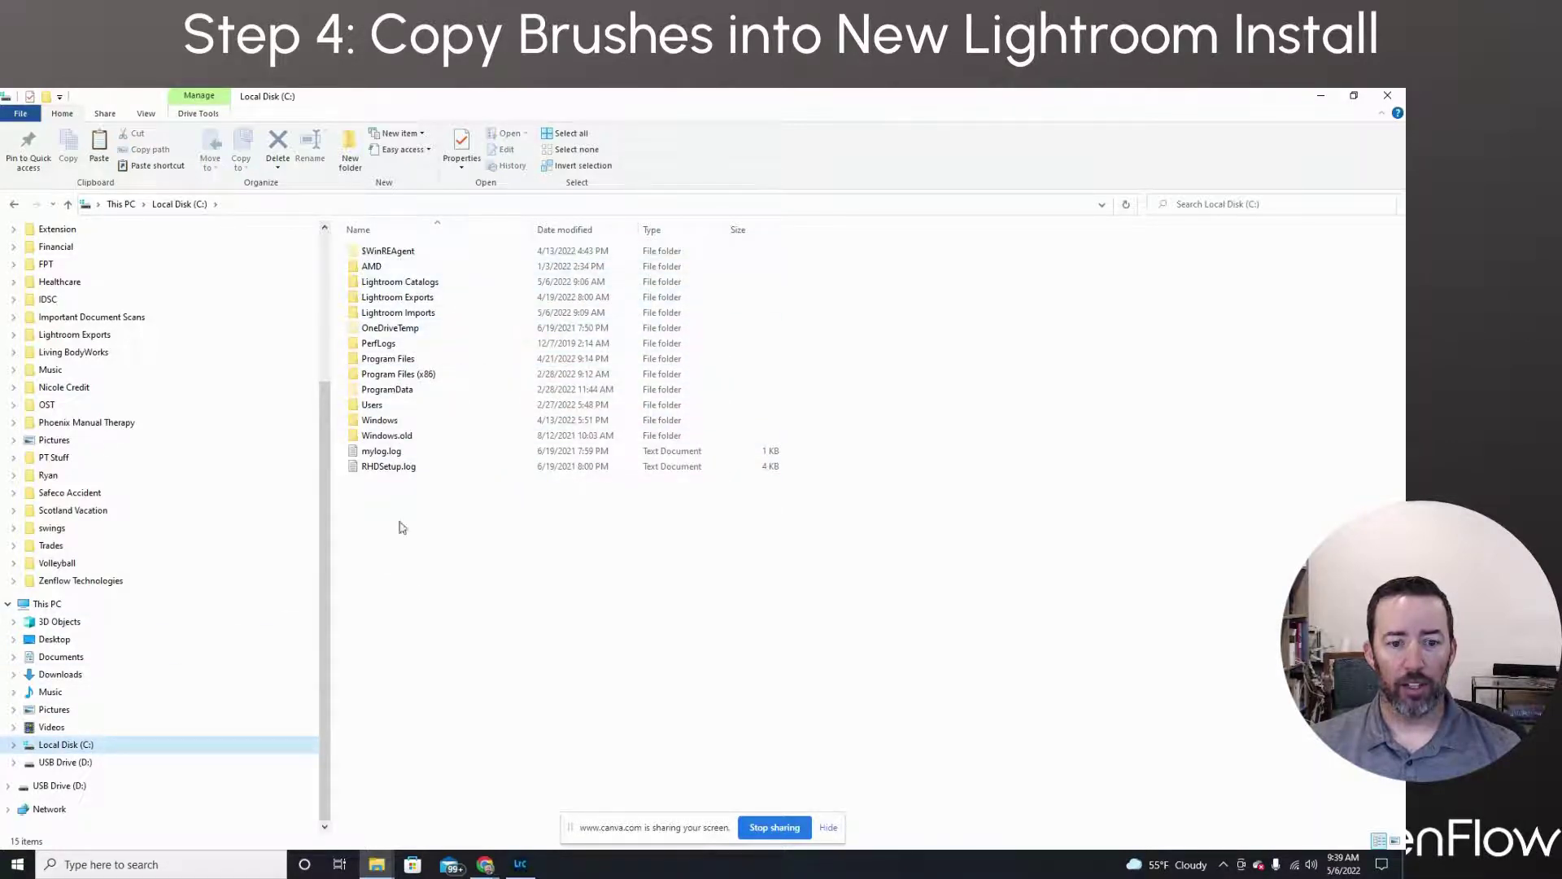
# From Lightroom Preferences, open the Lightroom presets folder under Roaming\Adobe in File Explorer
pyautogui.click(520, 865)
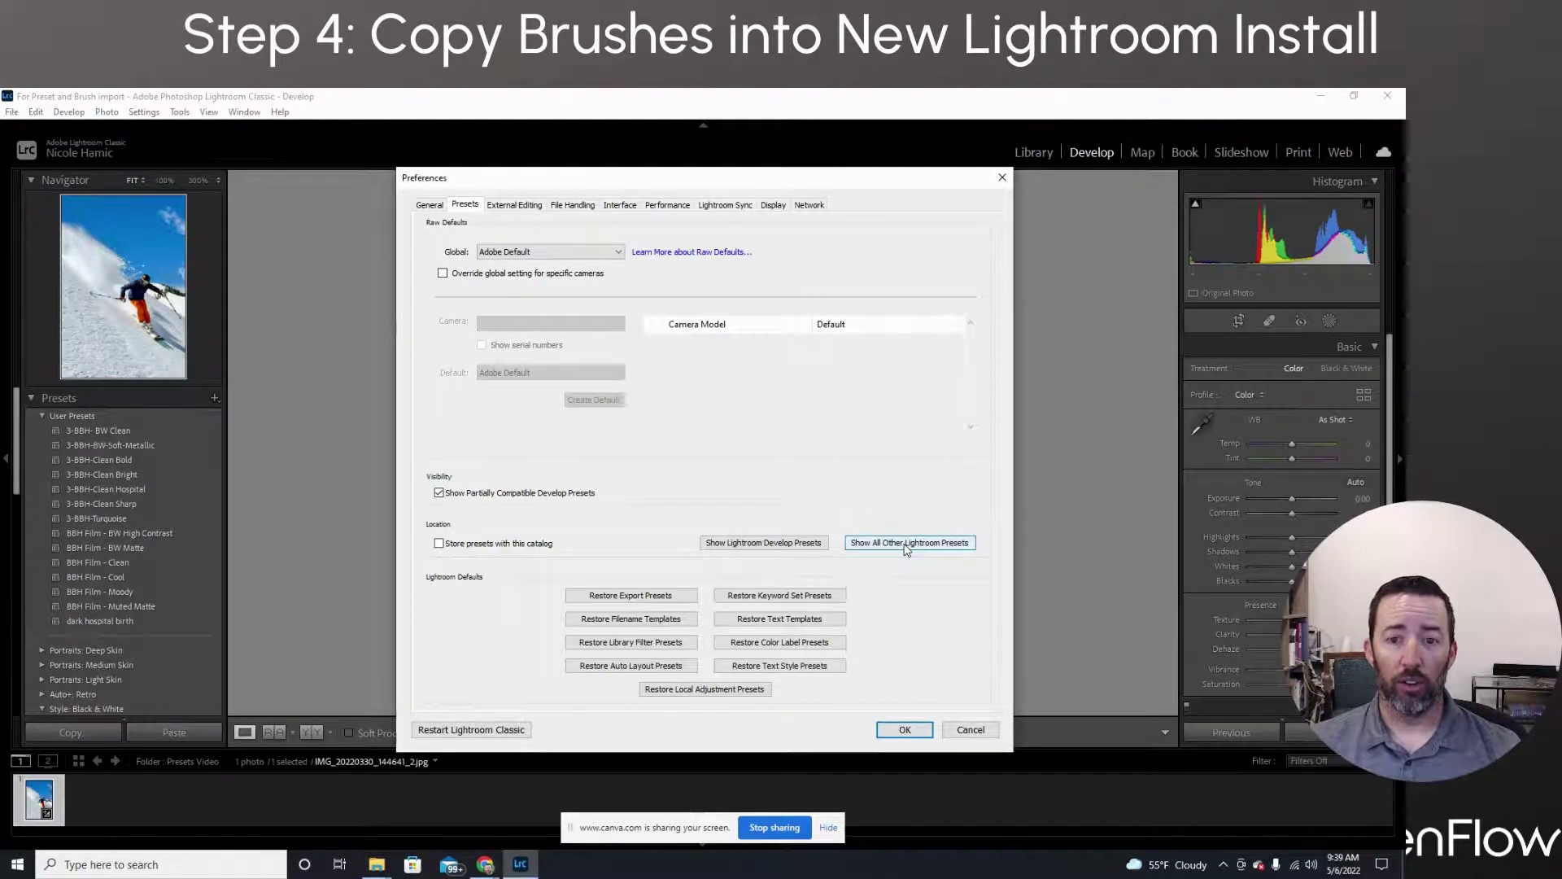
pyautogui.click(906, 549)
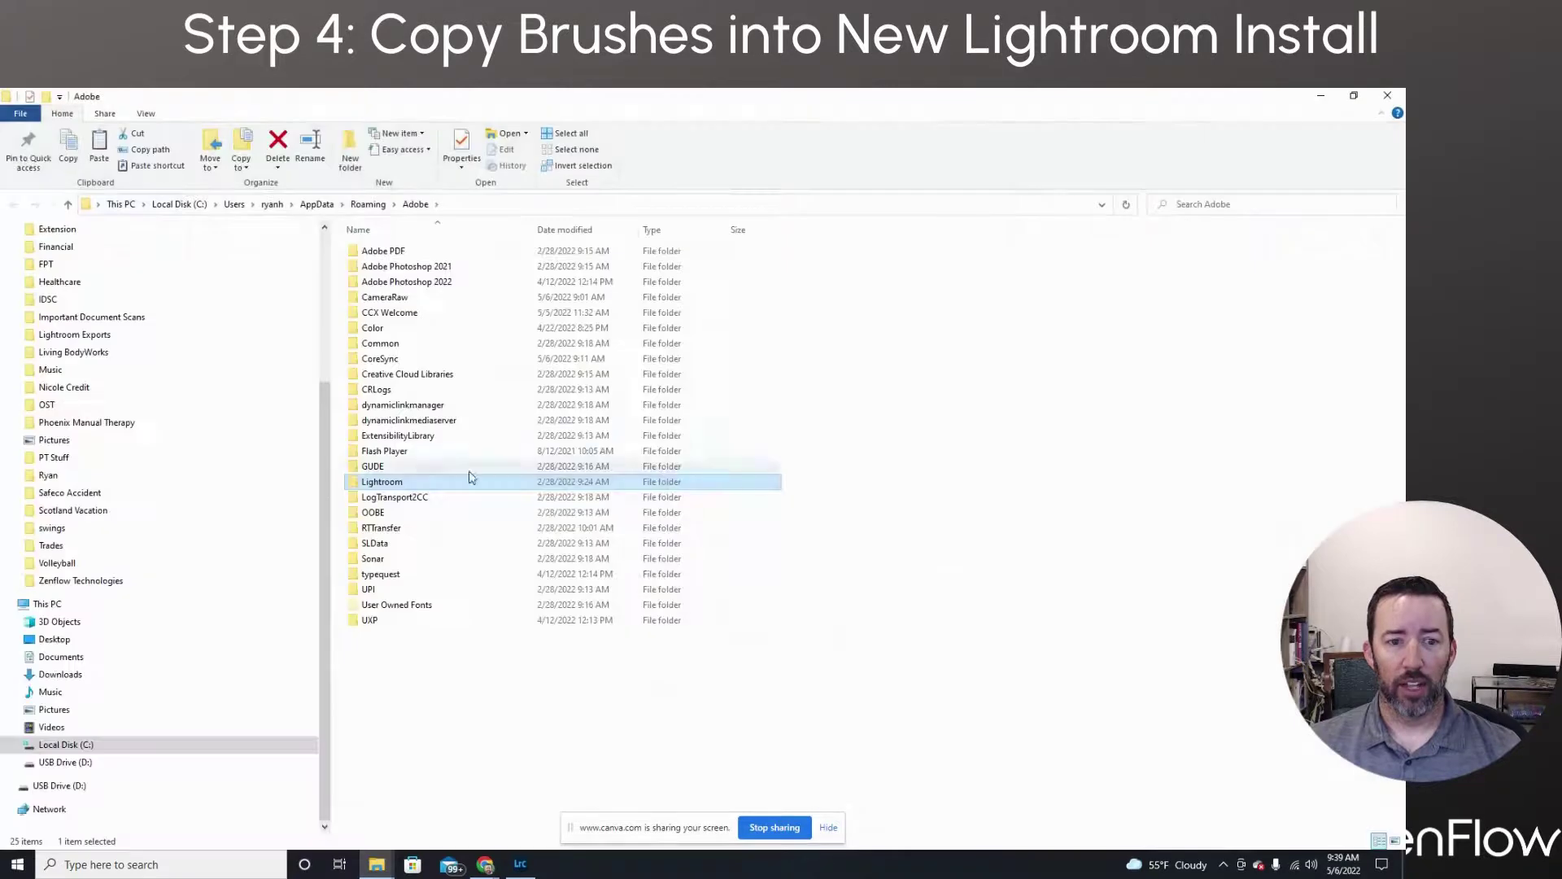
pyautogui.doubleClick(468, 480)
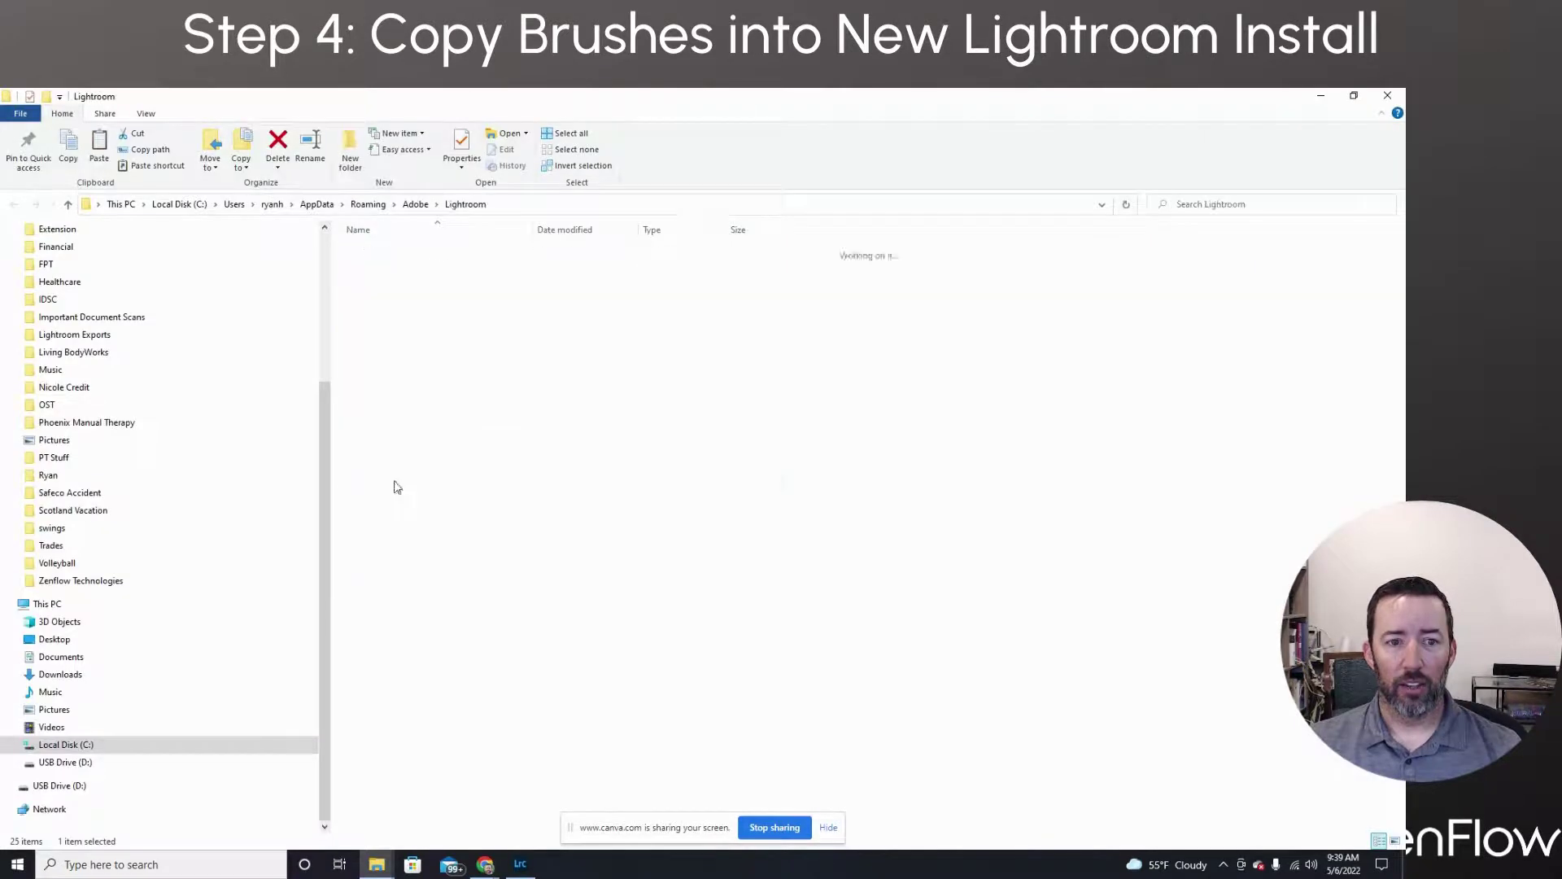
# Paste the copied Local Adjustment Presets folder into the Lightroom presets folder
pyautogui.rightClick(470, 596)
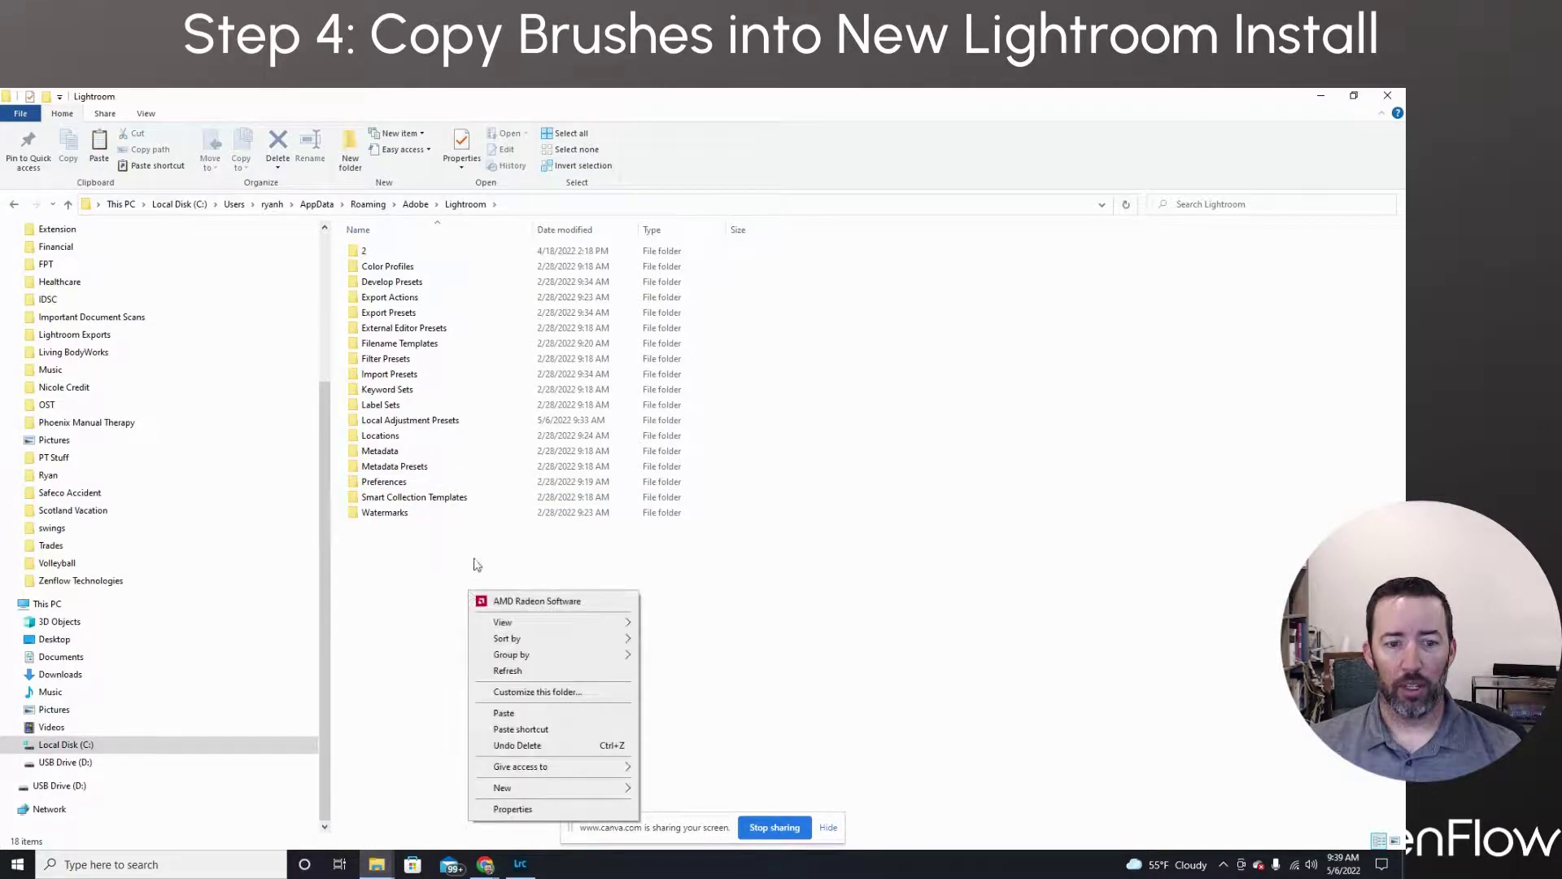
pyautogui.moveTo(525, 787)
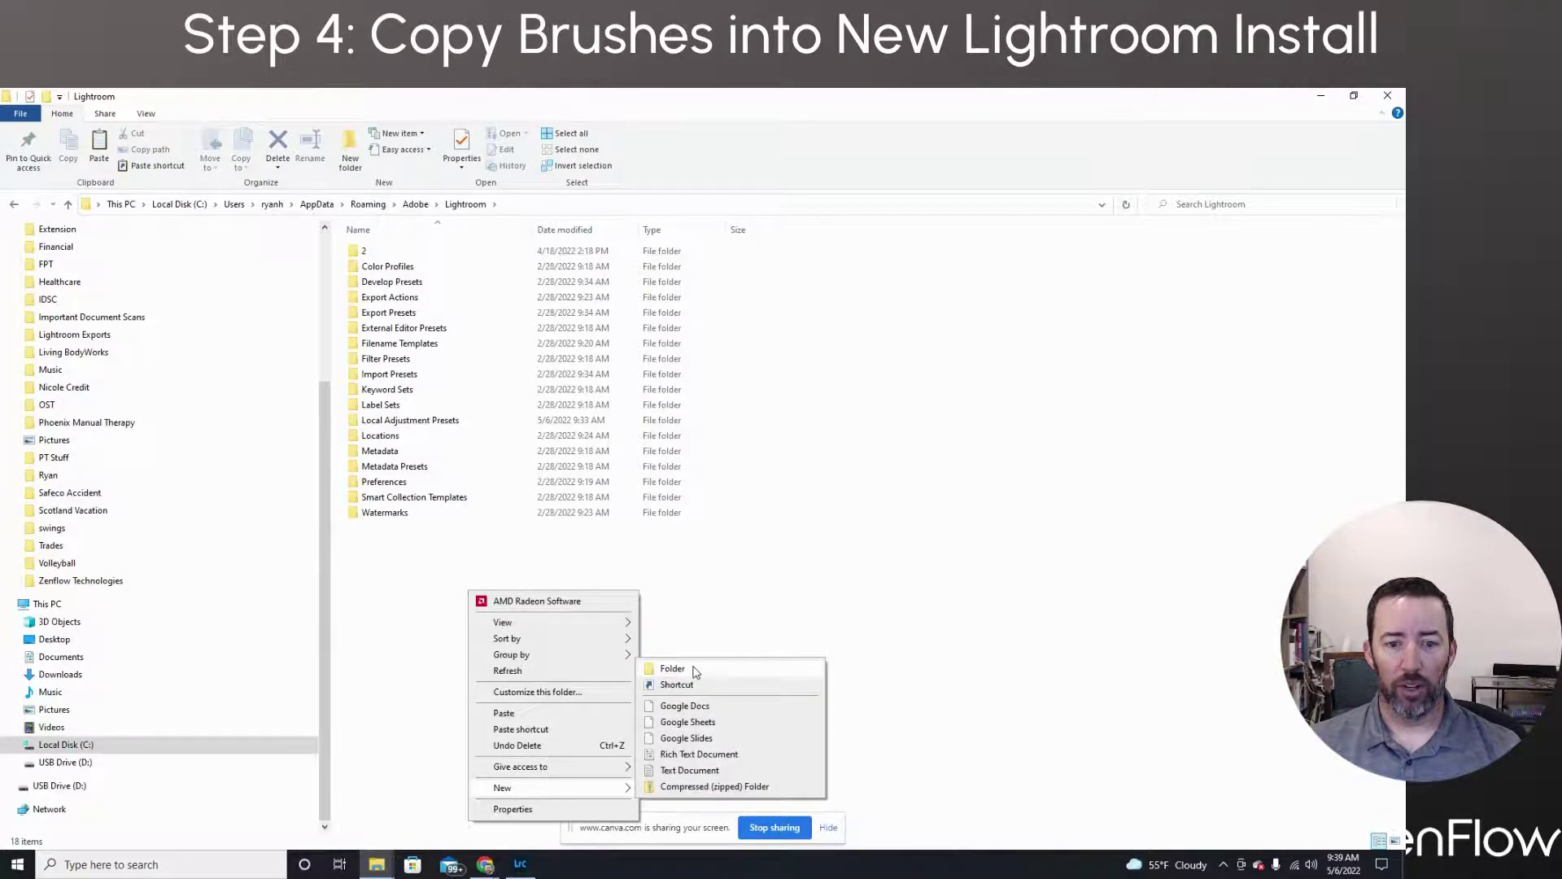
pyautogui.click(519, 714)
pyautogui.click(389, 421)
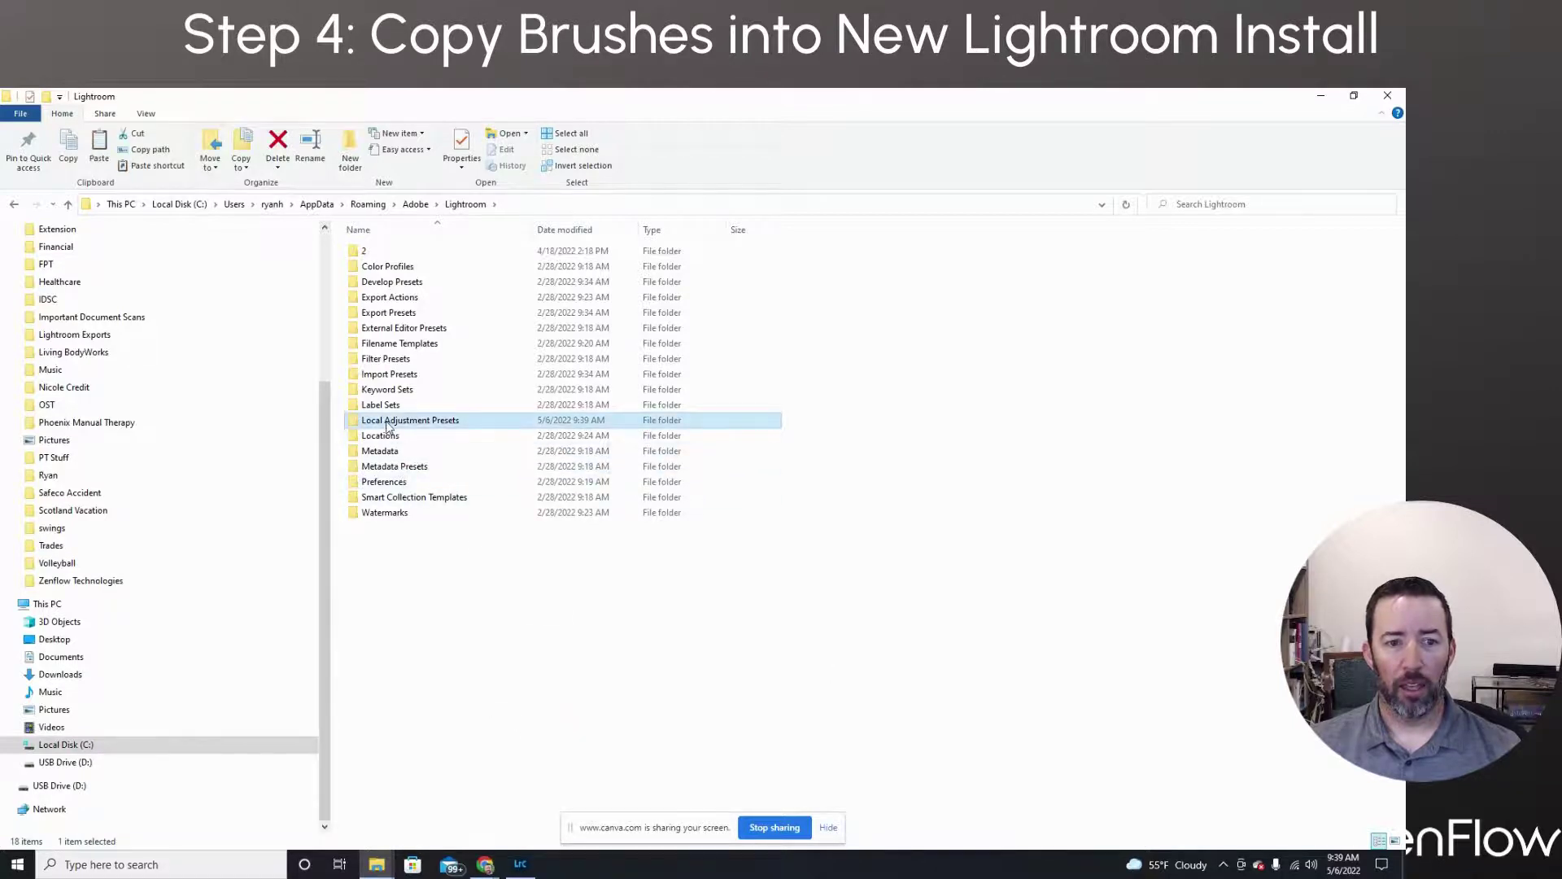
# Confirm the 25 .lrtemplate brushes are in Local Adjustment Presets, then close Explorer, Preferences and Lightroom Classic
pyautogui.doubleClick(438, 421)
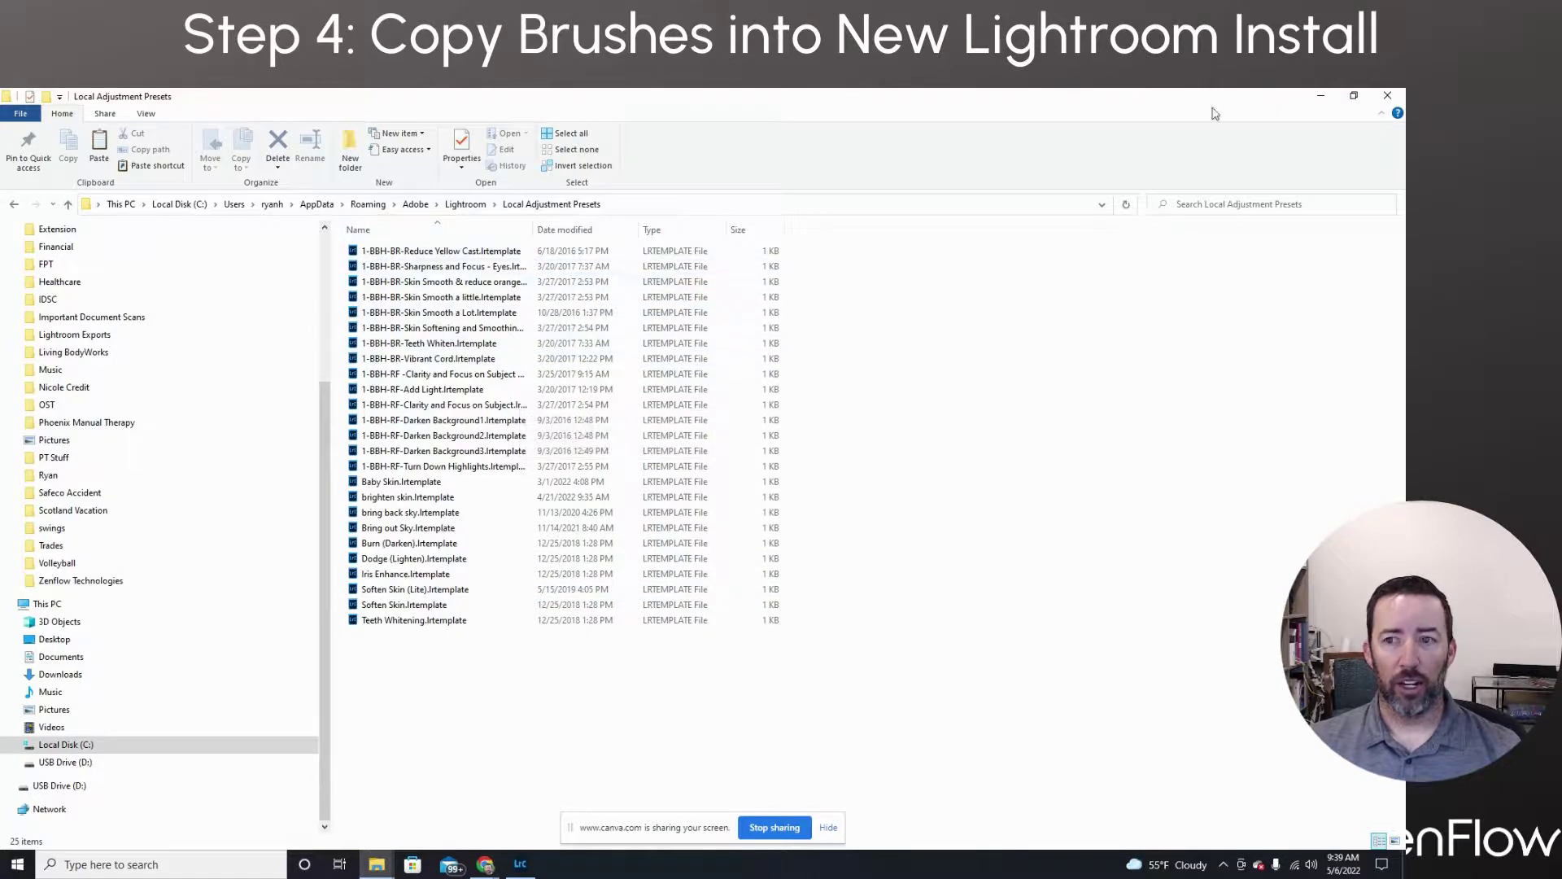
pyautogui.click(1387, 96)
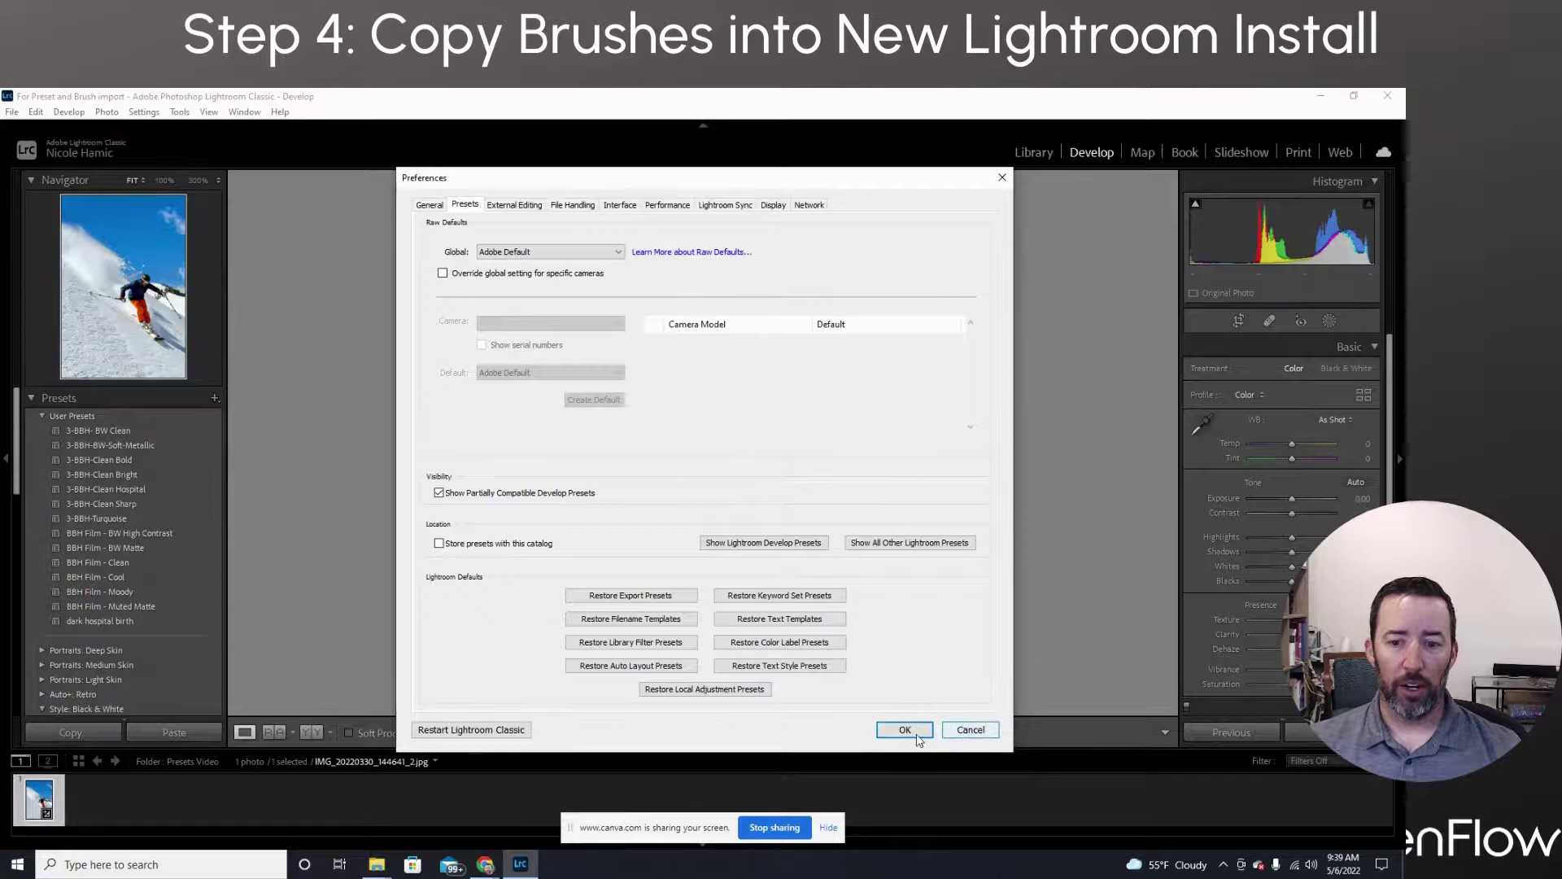
pyautogui.click(925, 733)
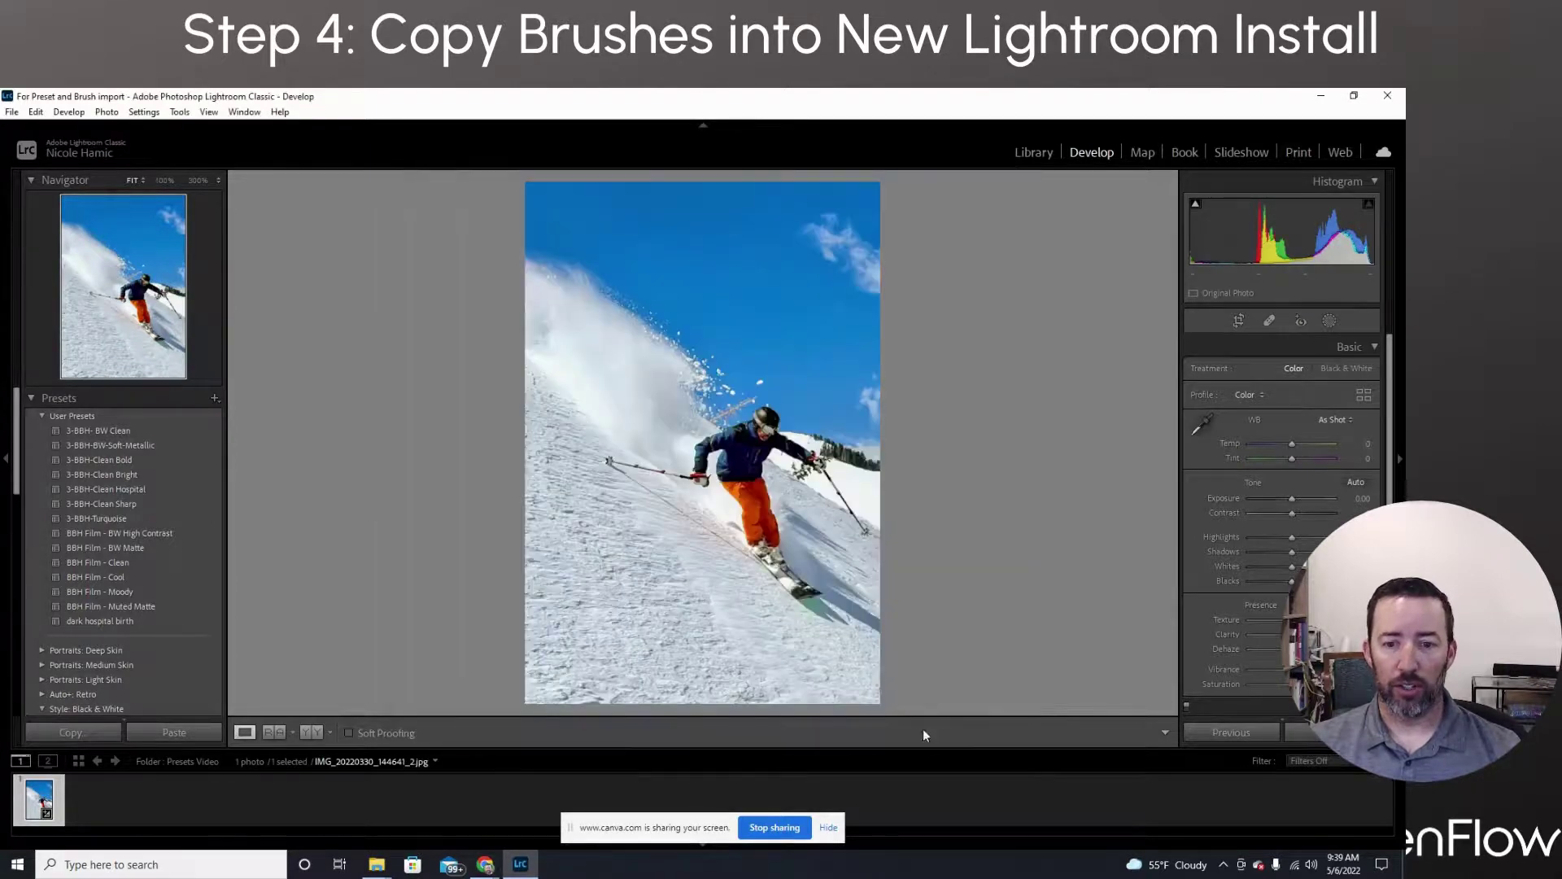
pyautogui.click(1387, 96)
pyautogui.click(786, 484)
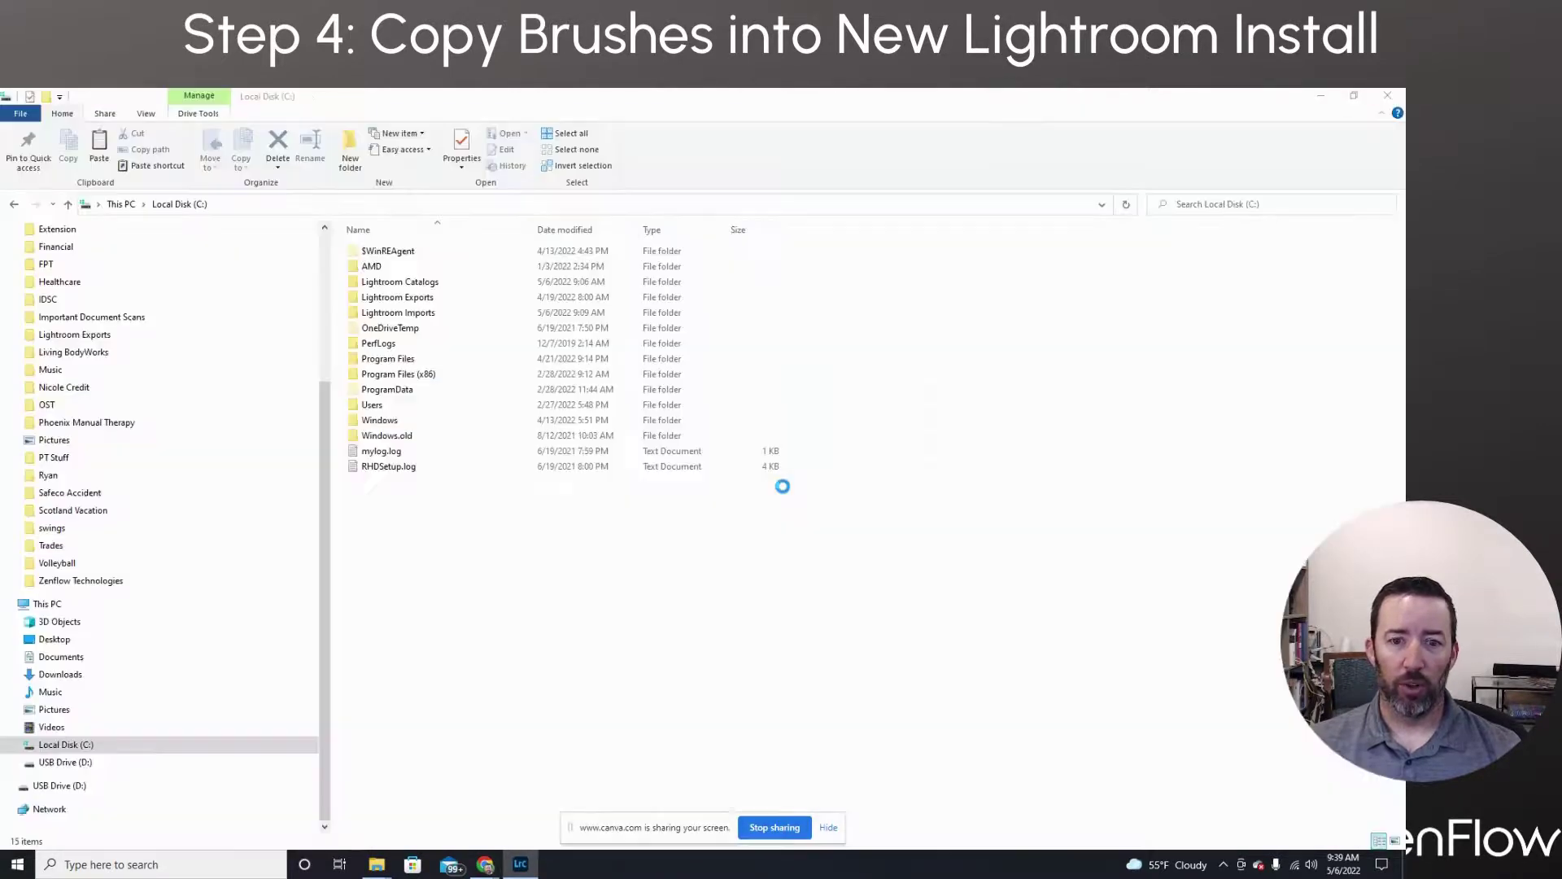
# Show the Windows desktop with Win+D
pyautogui.press('super+d')
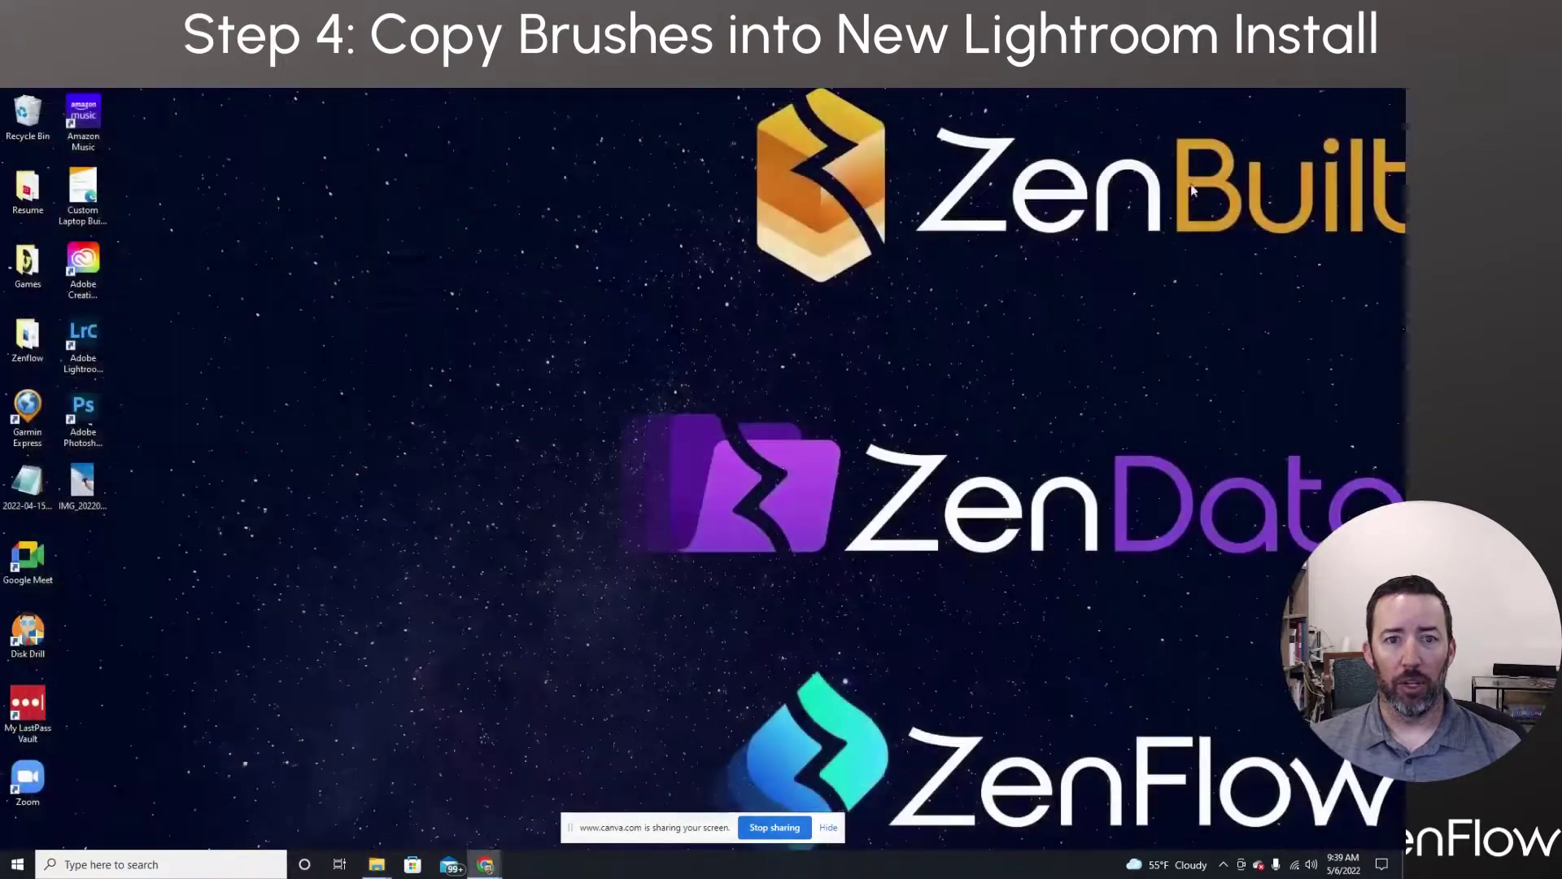